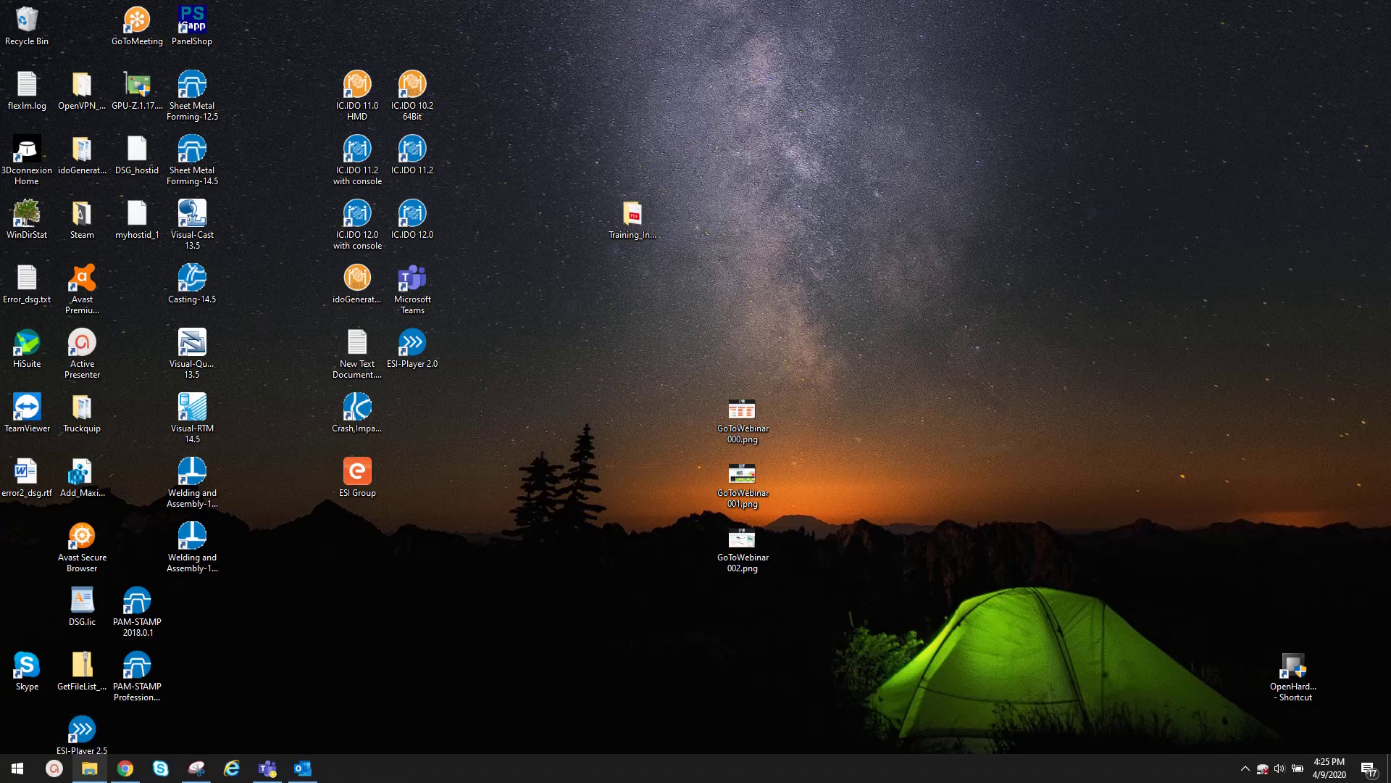
{"action": "left_click", "coordinate": [89, 768]}
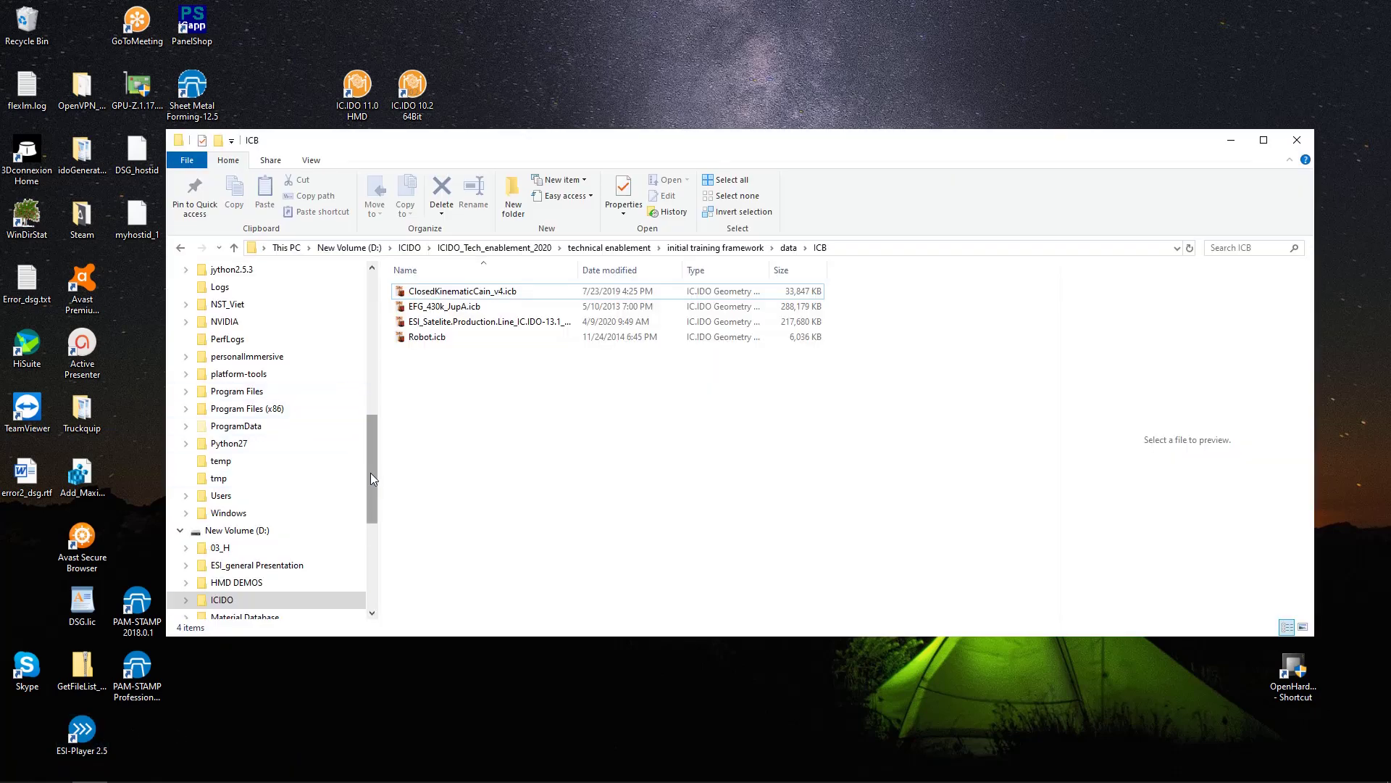
{"action": "left_click_drag", "start_coordinate": [545, 158], "coordinate": [602, 149]}
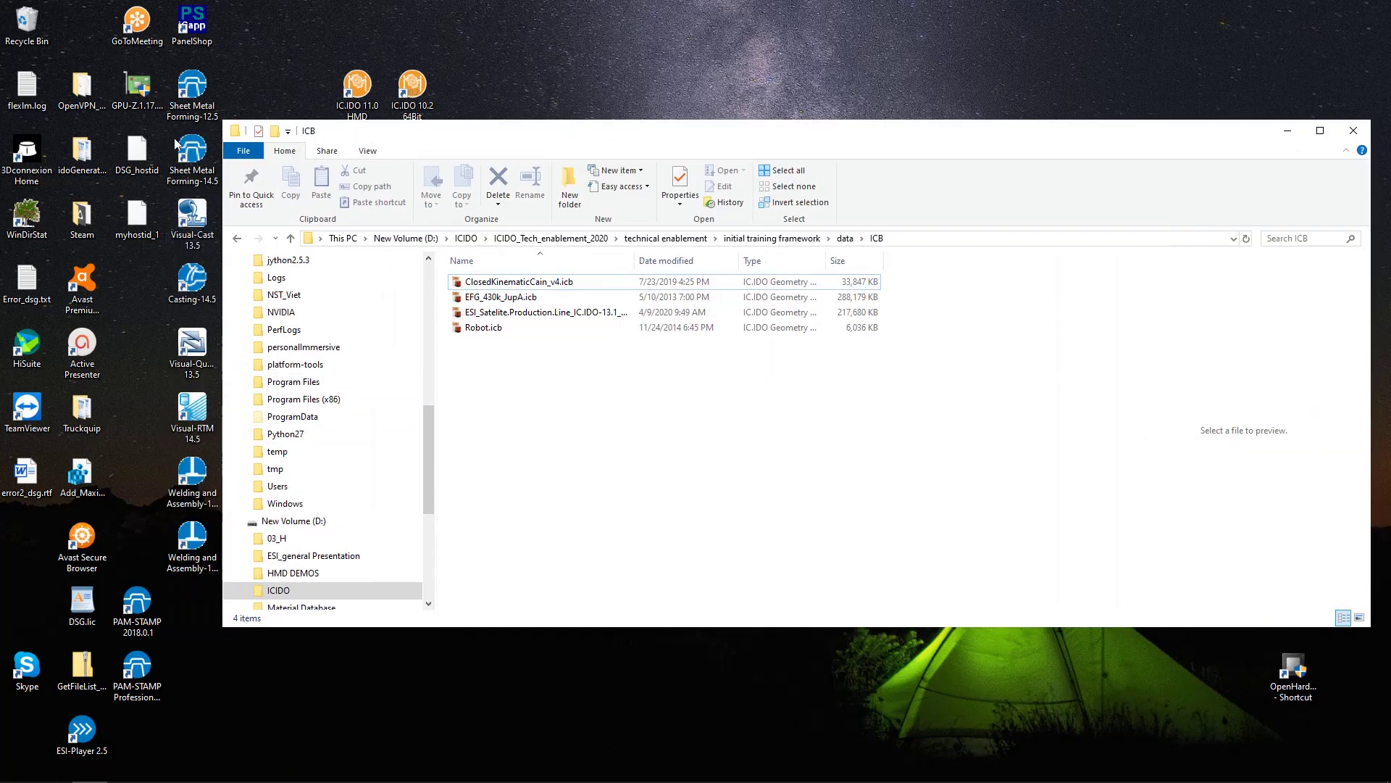
{"action": "left_click", "coordinate": [1289, 133]}
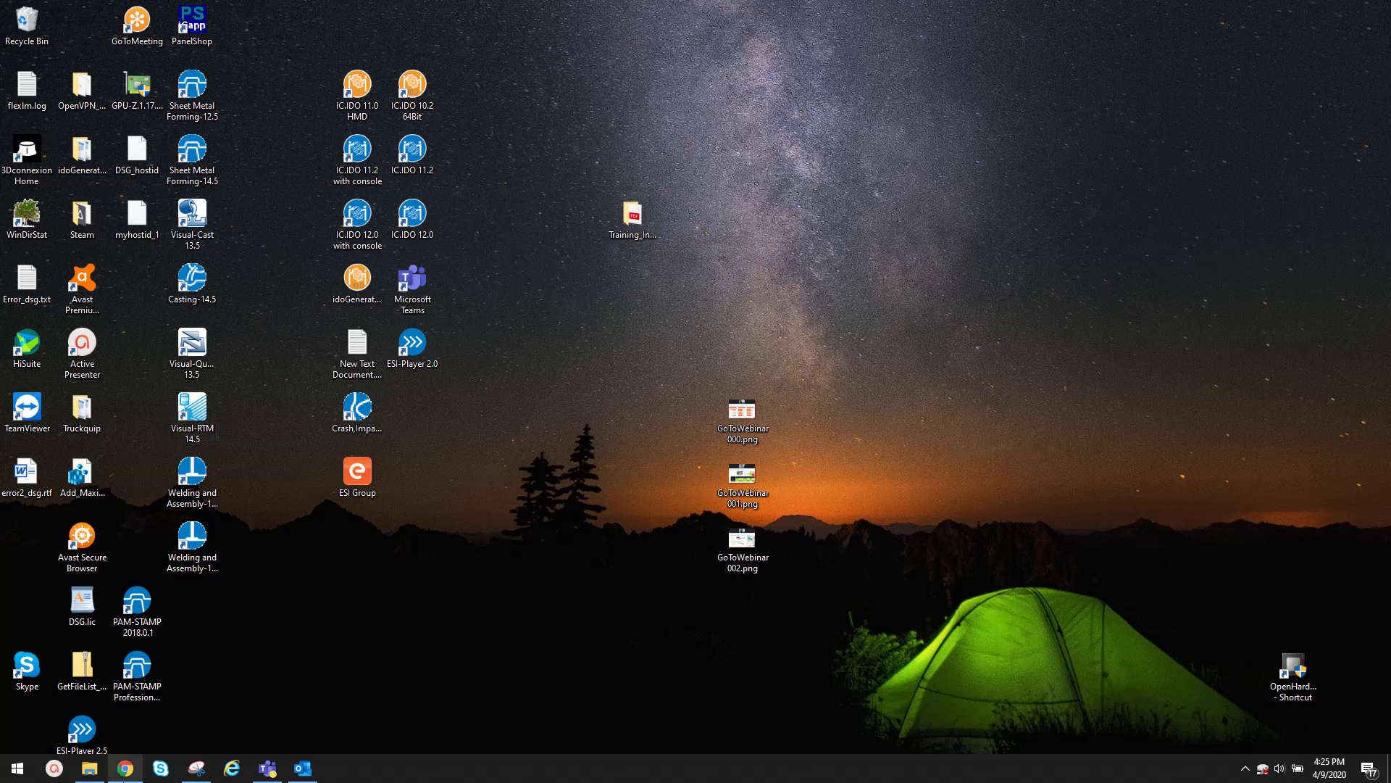
Step: Switch to File Explorer and open the flexlm folder on Local Disk (C:)
{"action": "left_click", "coordinate": [89, 768]}
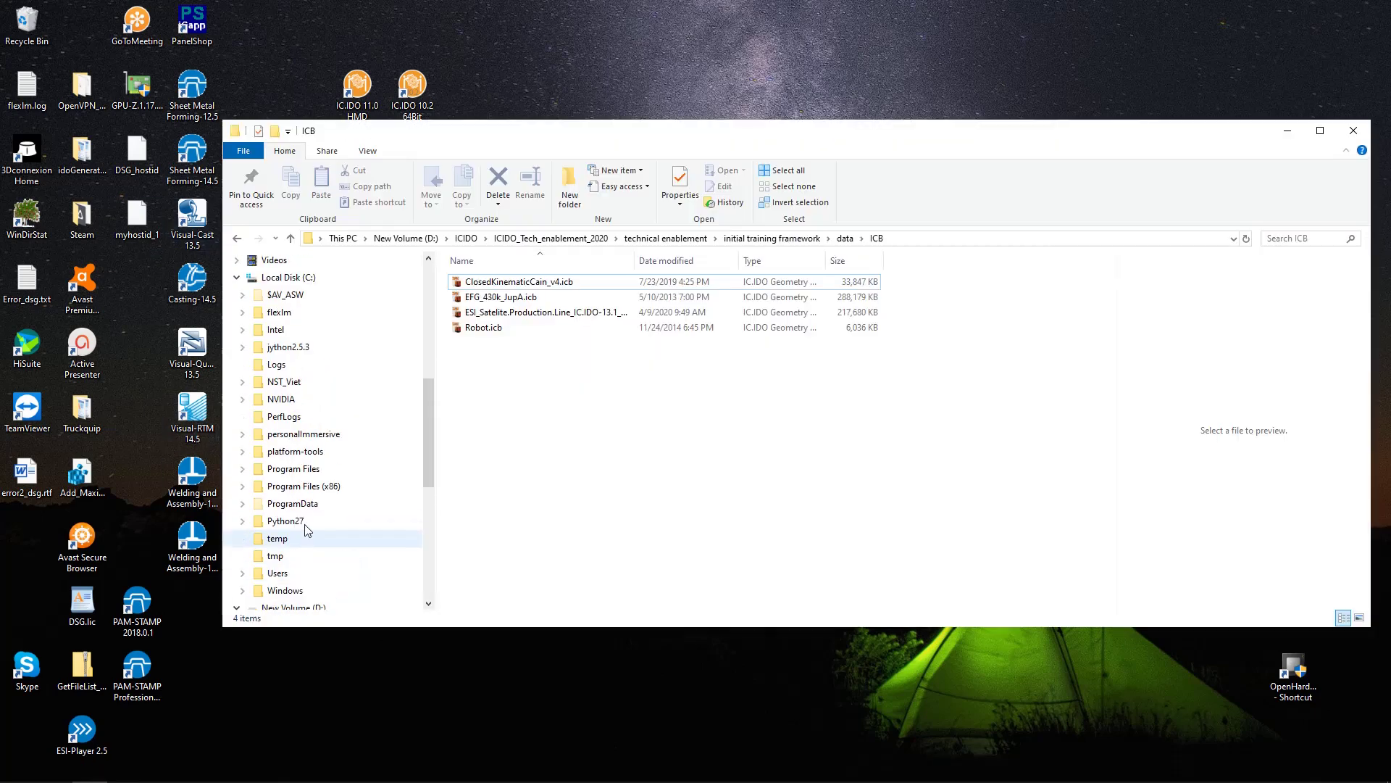
{"action": "scroll", "coordinate": [304, 528], "scroll_direction": "up", "scroll_amount": 3}
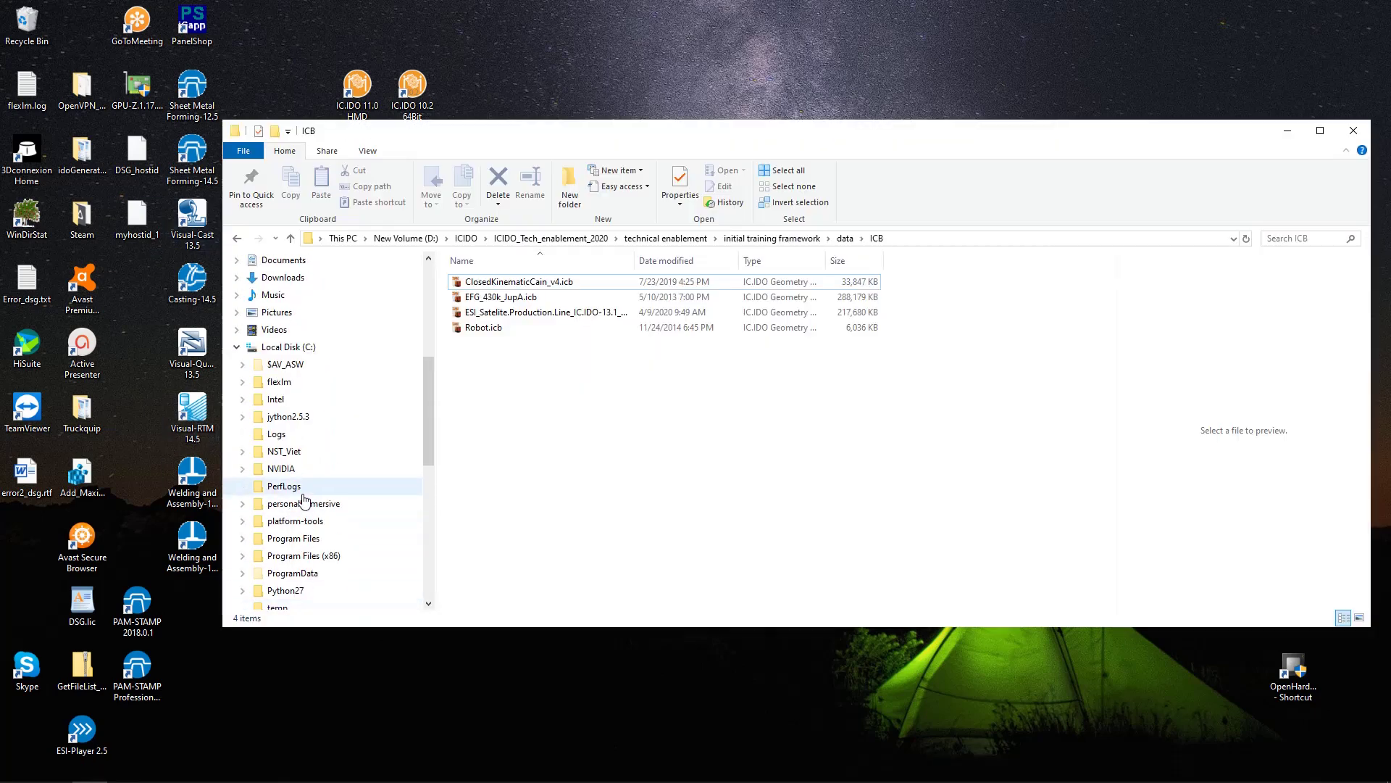
{"action": "left_click", "coordinate": [300, 348]}
{"action": "double_click", "coordinate": [500, 298]}
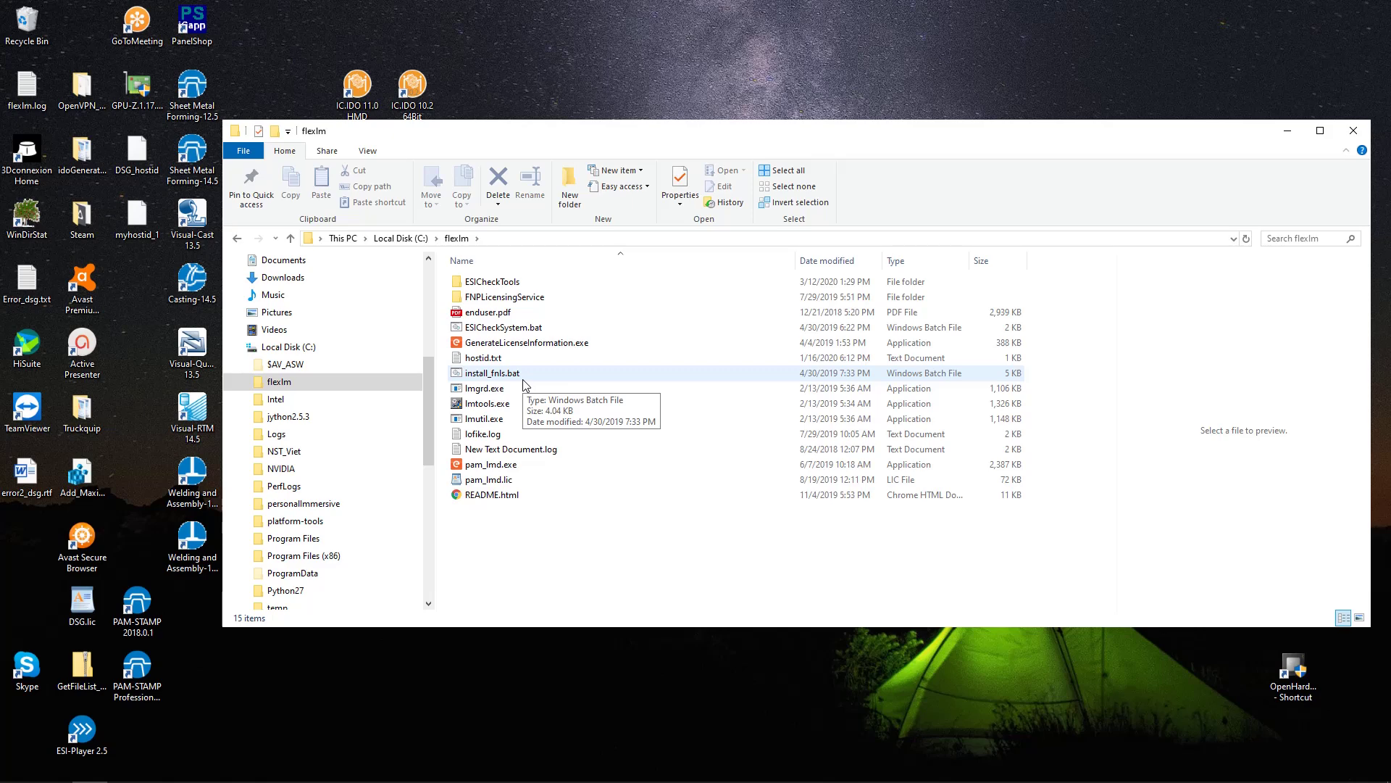
Step: Launch lmtools.exe from the flexlm folder and bring up its service configuration settings
{"action": "left_click", "coordinate": [487, 406]}
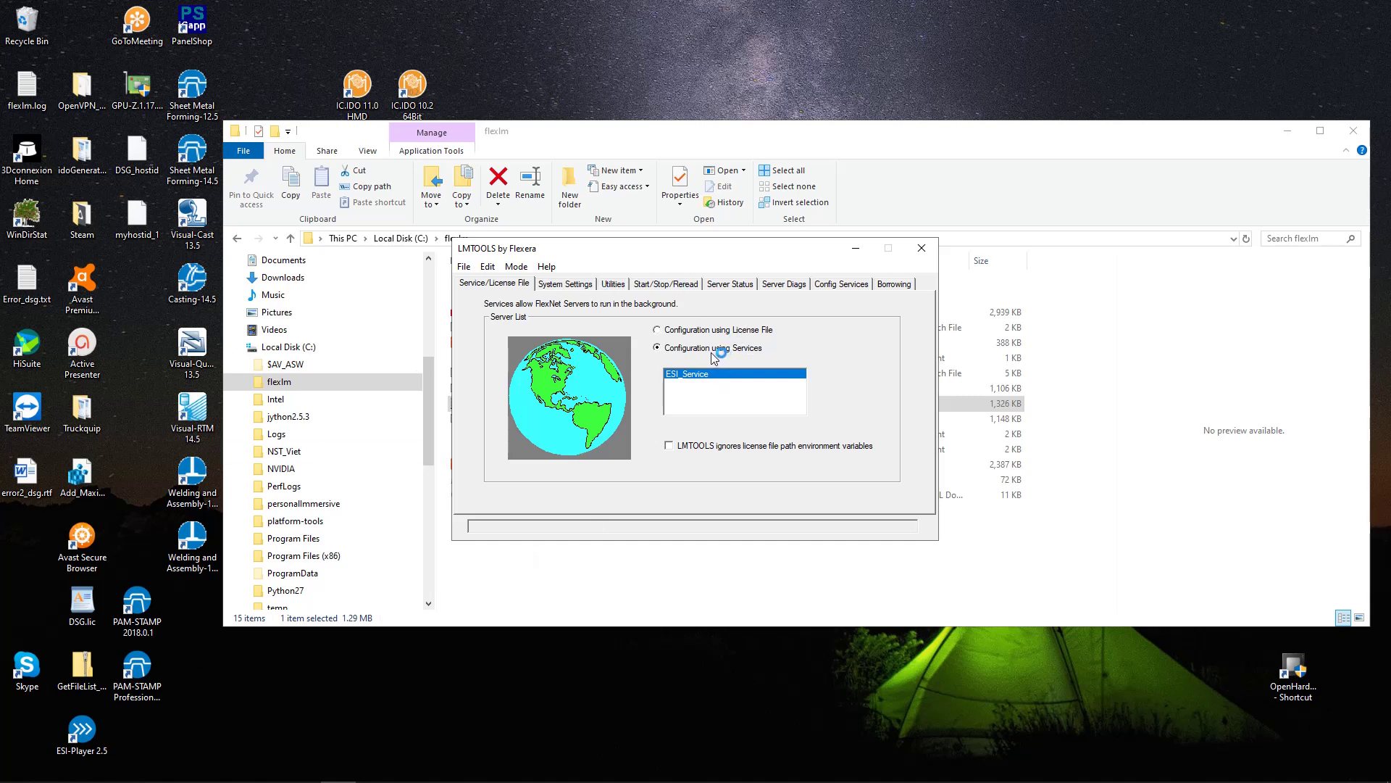
{"action": "left_click_drag", "start_coordinate": [709, 250], "coordinate": [704, 253]}
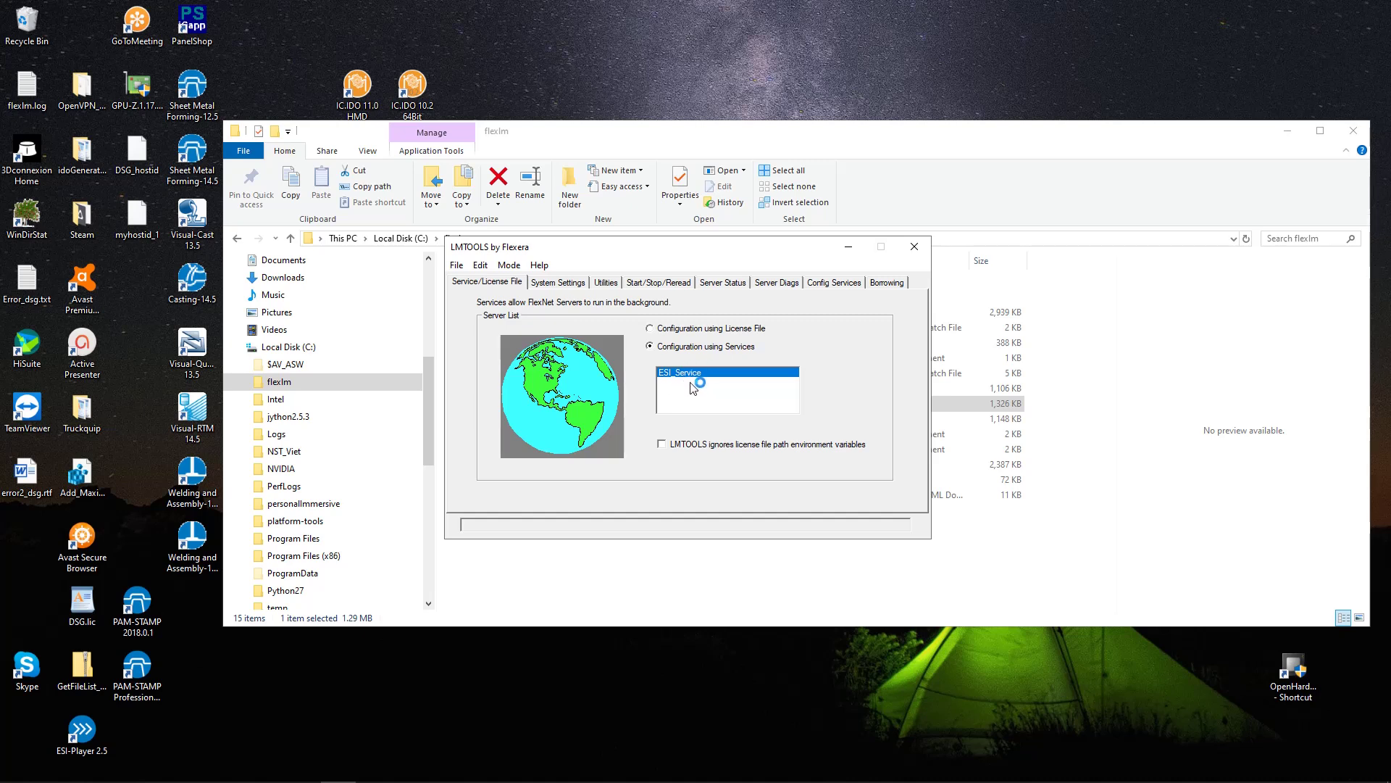
{"action": "left_click", "coordinate": [830, 285]}
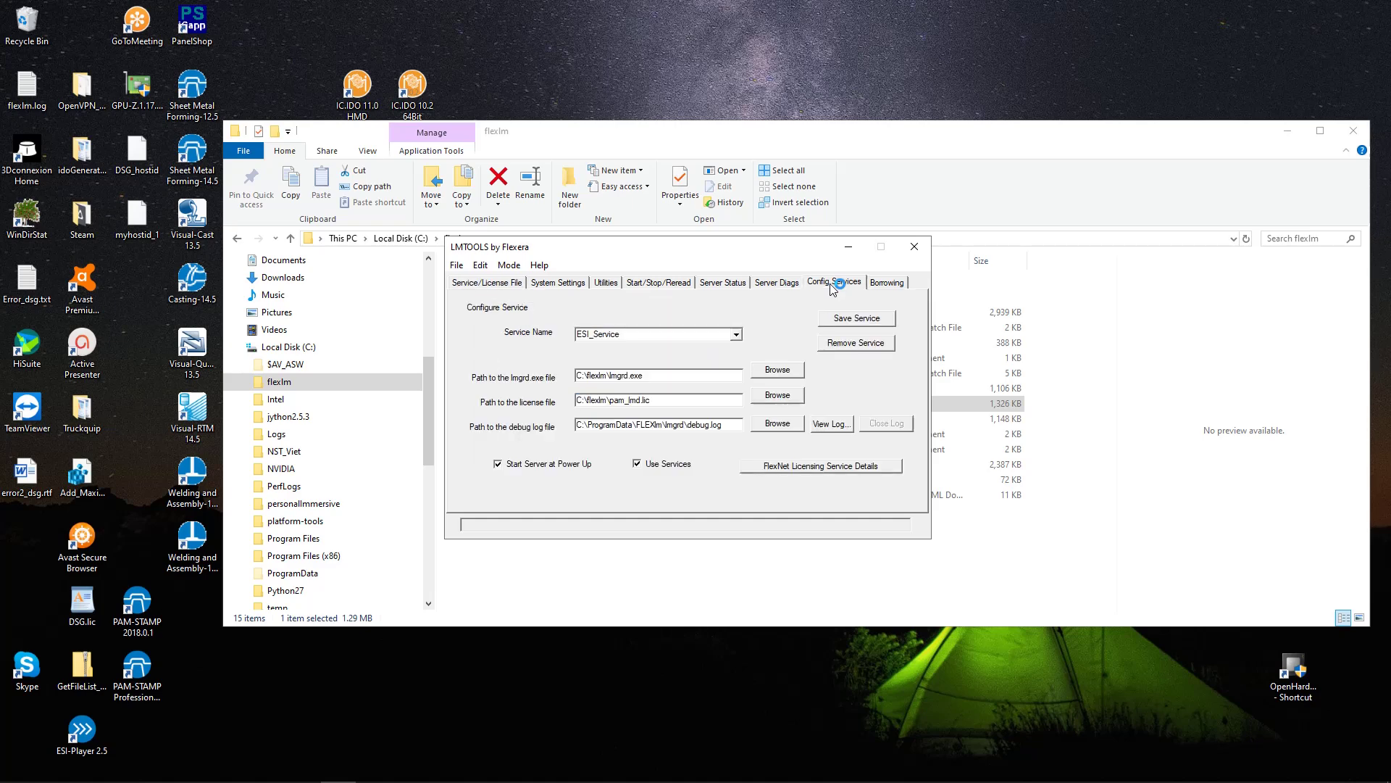
Step: Set the name of the license service to ESI_Service2
{"action": "left_click", "coordinate": [698, 342]}
{"action": "left_click", "coordinate": [679, 342]}
{"action": "left_click", "coordinate": [680, 372]}
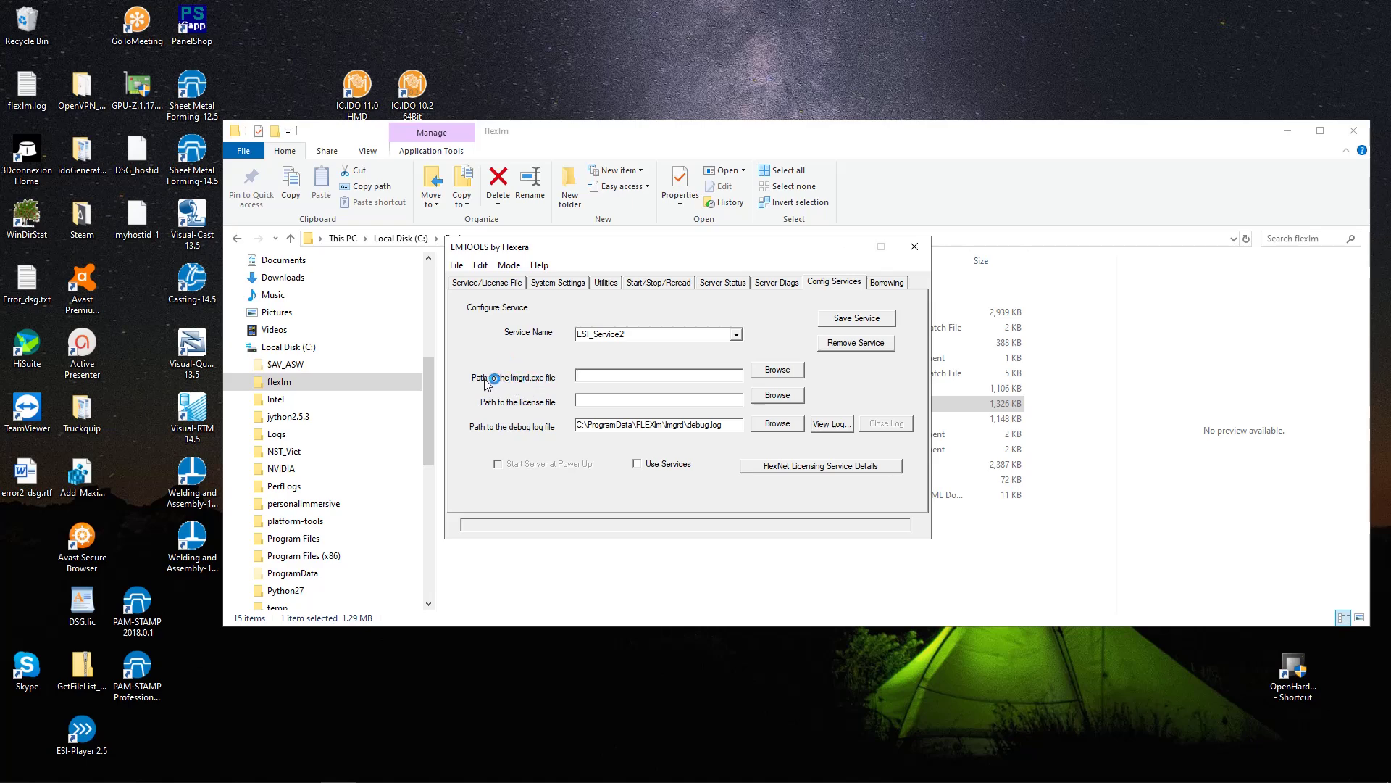
Step: Set the lmgrd.exe path to C:\flexlm\lmgrd.exe and the license file path to C:\flexlm\pam_lmd.lic
{"action": "left_click", "coordinate": [775, 371]}
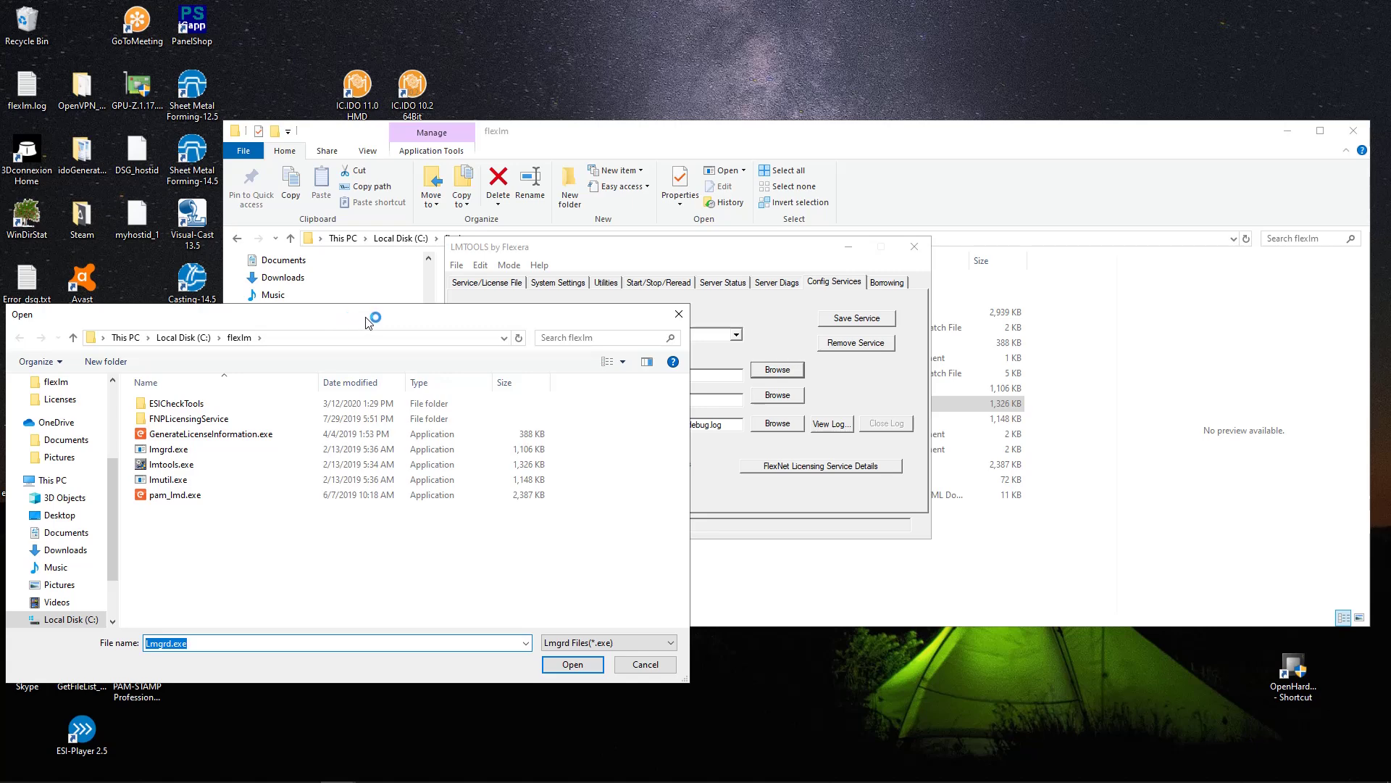
{"action": "left_click_drag", "start_coordinate": [367, 323], "coordinate": [527, 311]}
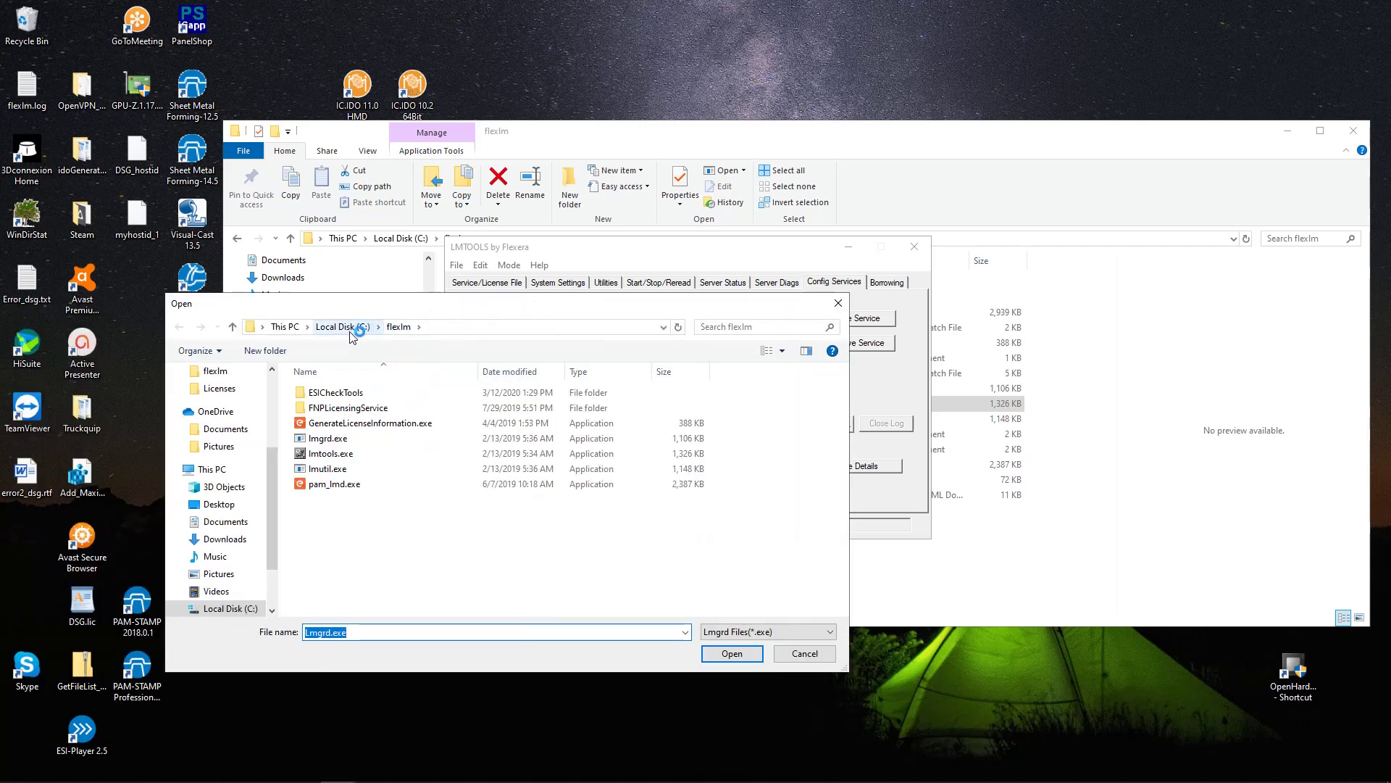
{"action": "left_click", "coordinate": [339, 440]}
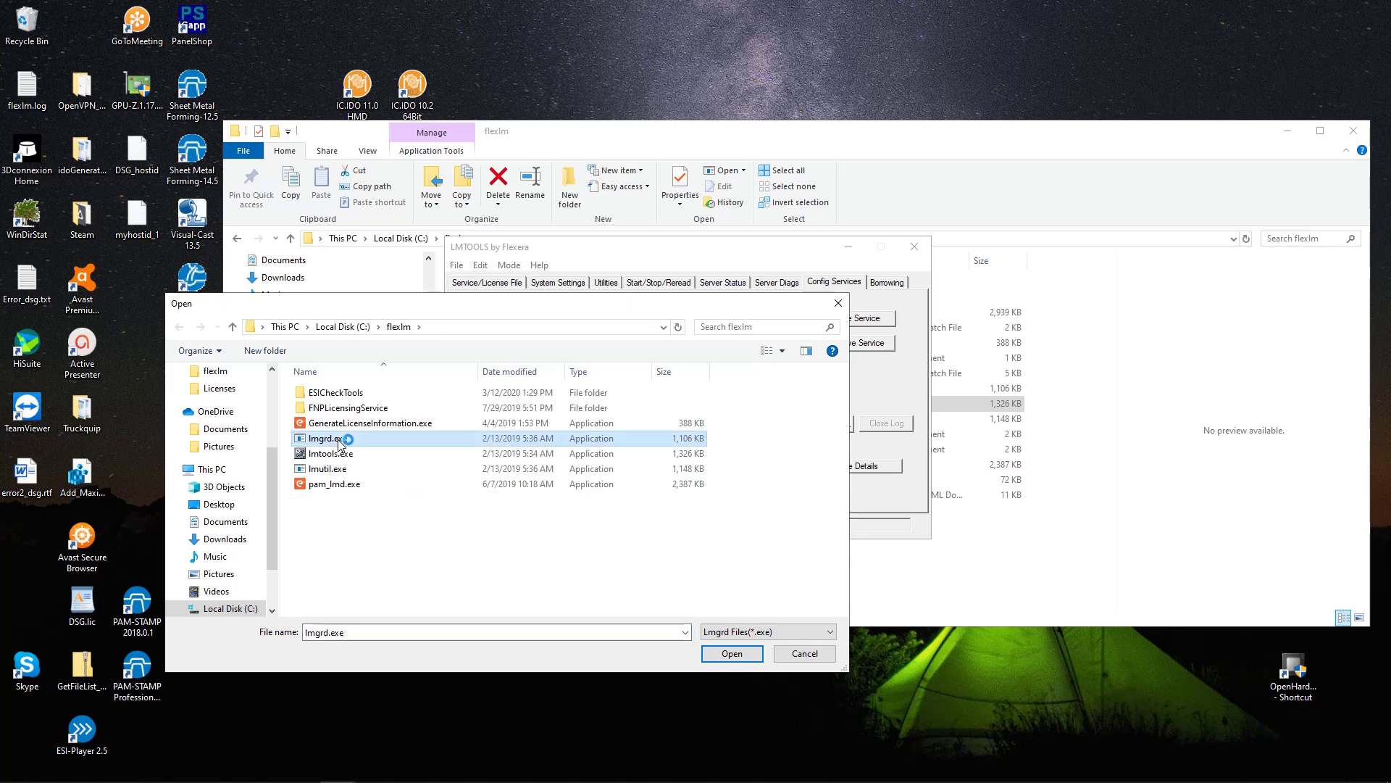
{"action": "left_click", "coordinate": [727, 654]}
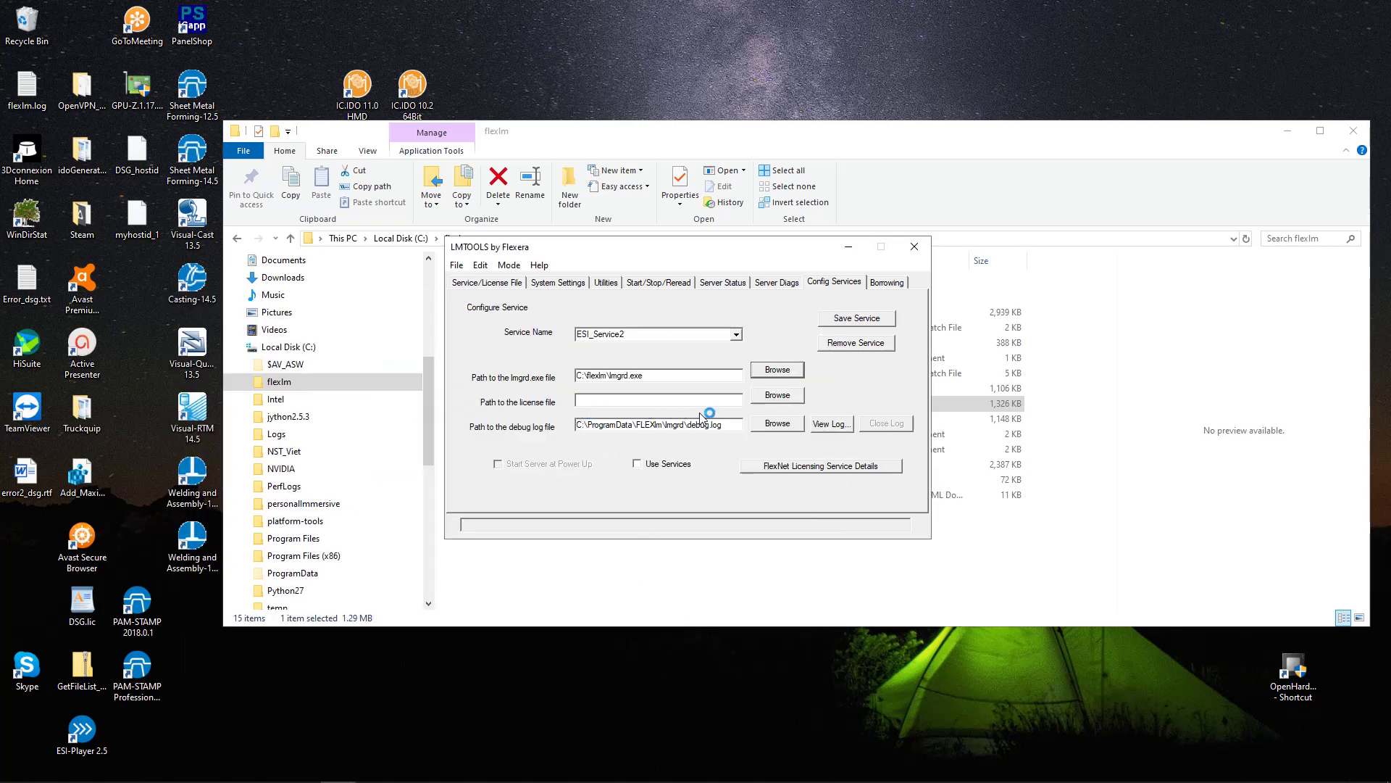
{"action": "left_click", "coordinate": [768, 401]}
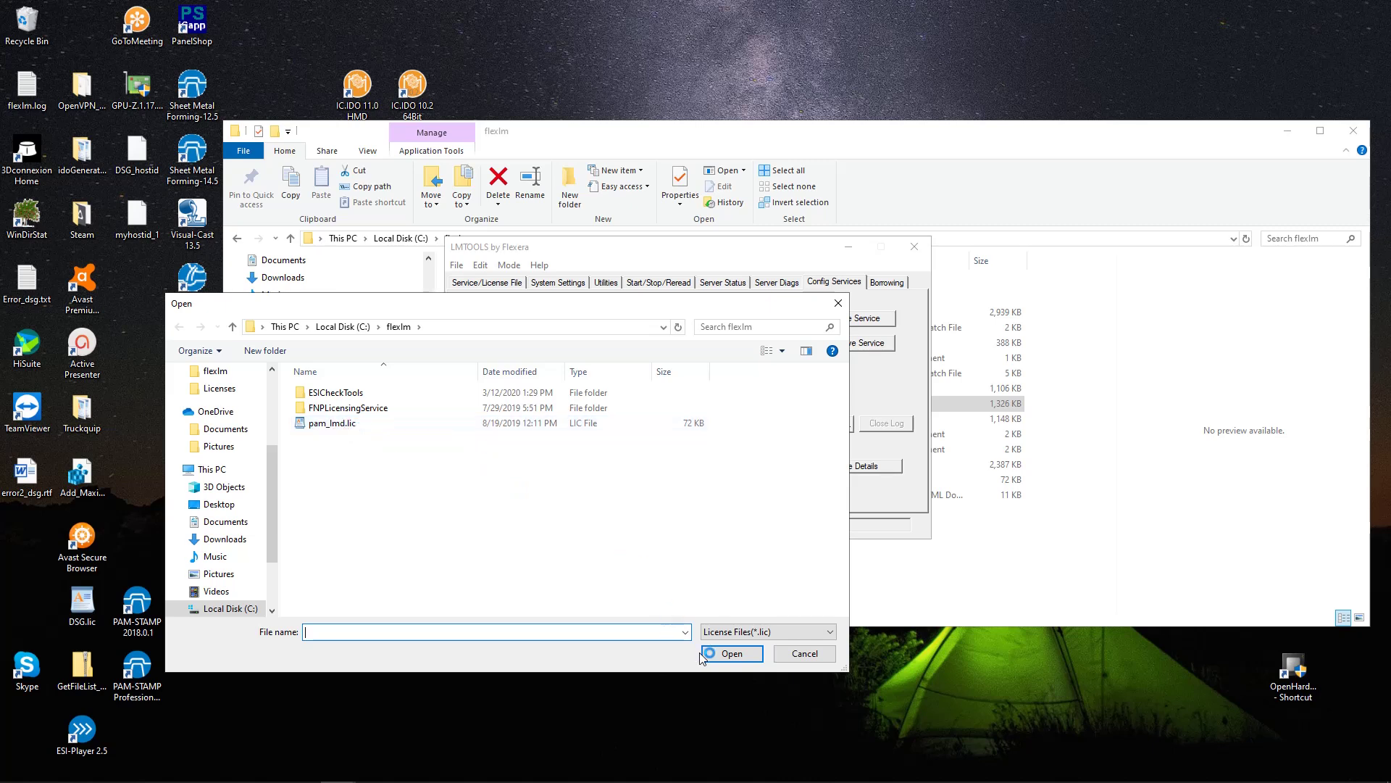
{"action": "left_click", "coordinate": [338, 426]}
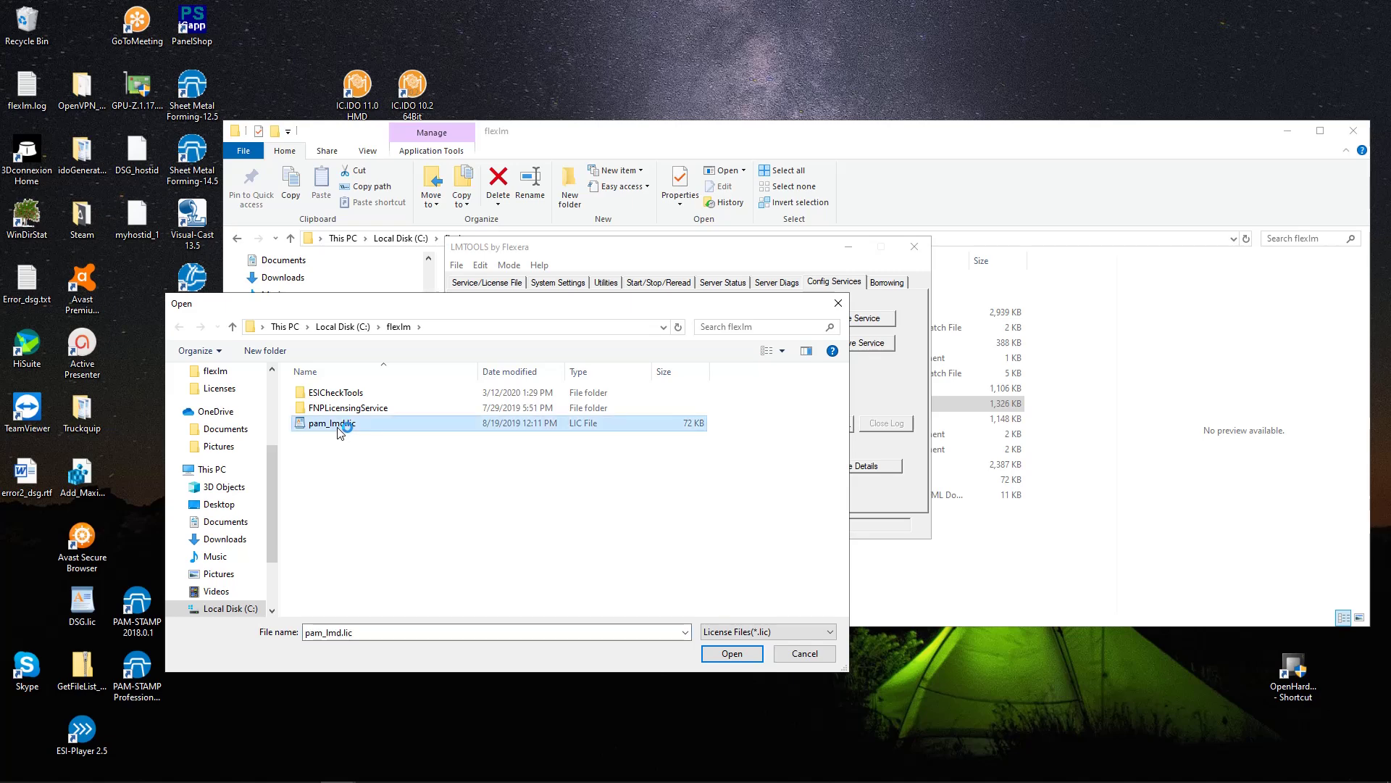
{"action": "left_click", "coordinate": [731, 655]}
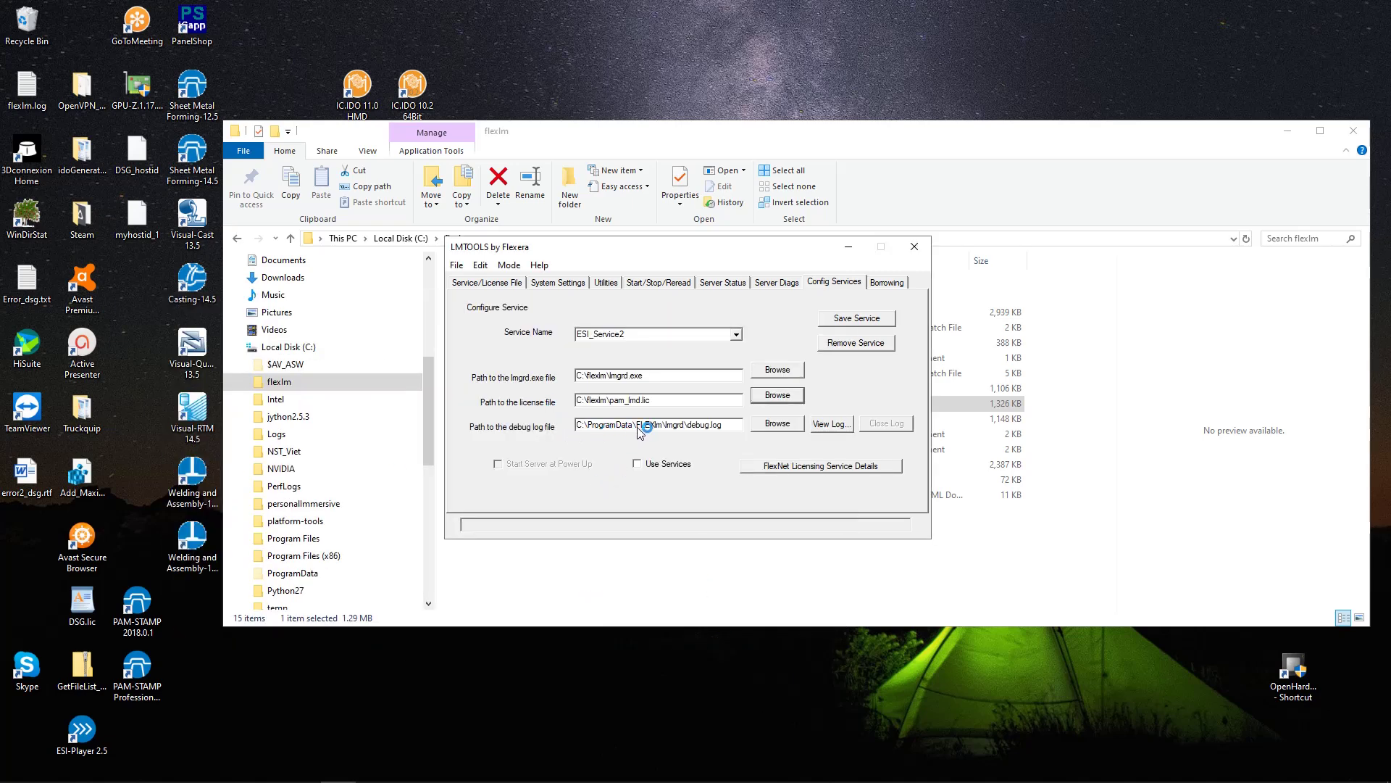
Step: Create a new text document in the C:\flexlm folder and name it logfiles.log, accepting the extension change
{"action": "left_click", "coordinate": [781, 428]}
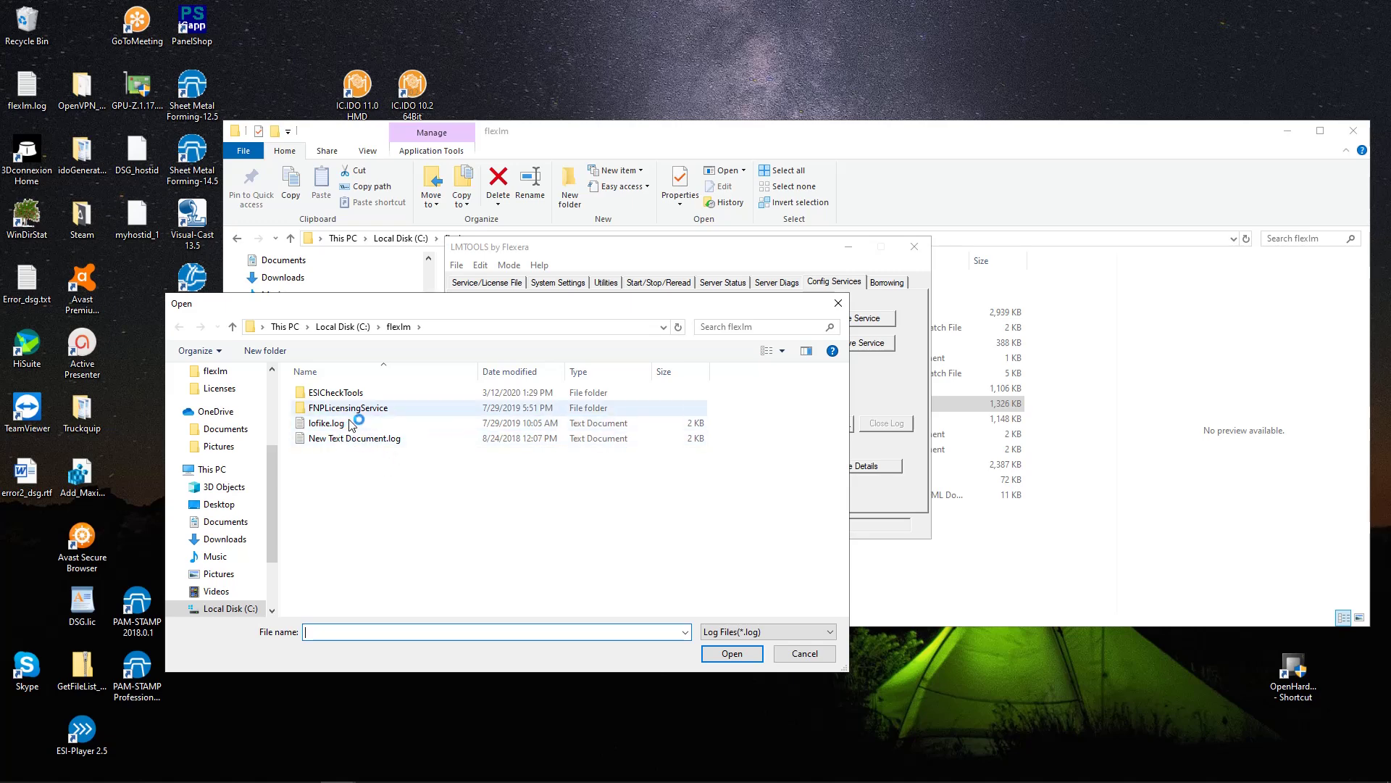
{"action": "left_click", "coordinate": [567, 135]}
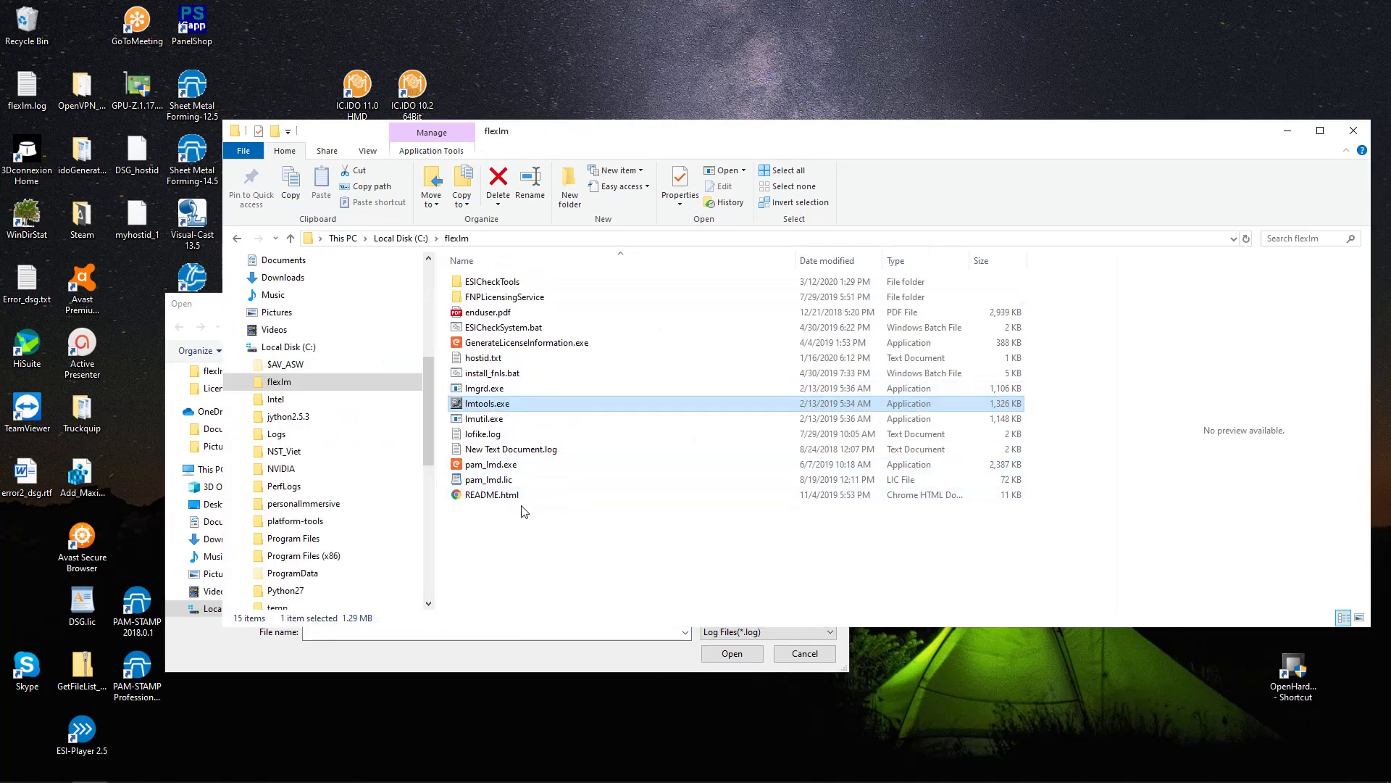
{"action": "right_click", "coordinate": [492, 527]}
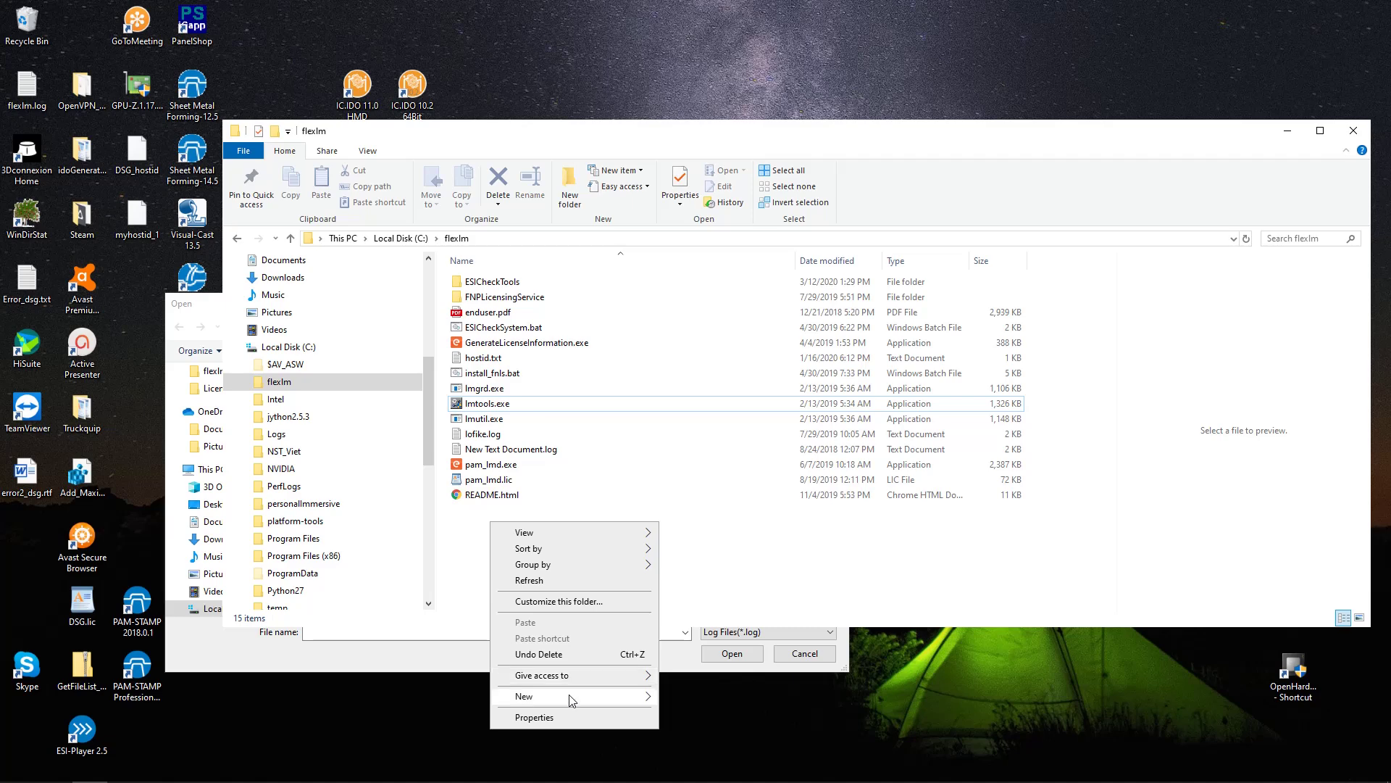
{"action": "mouse_move", "coordinate": [568, 694]}
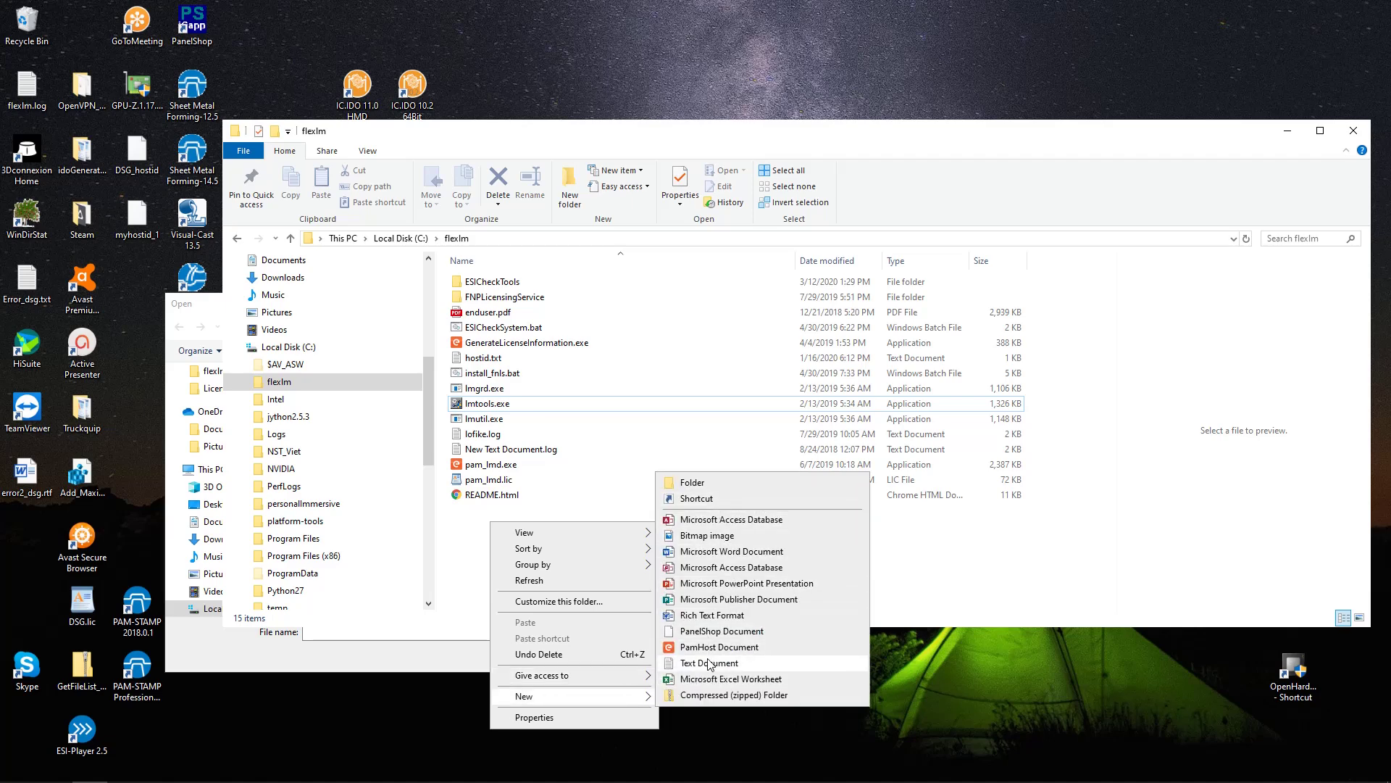
{"action": "left_click", "coordinate": [708, 662]}
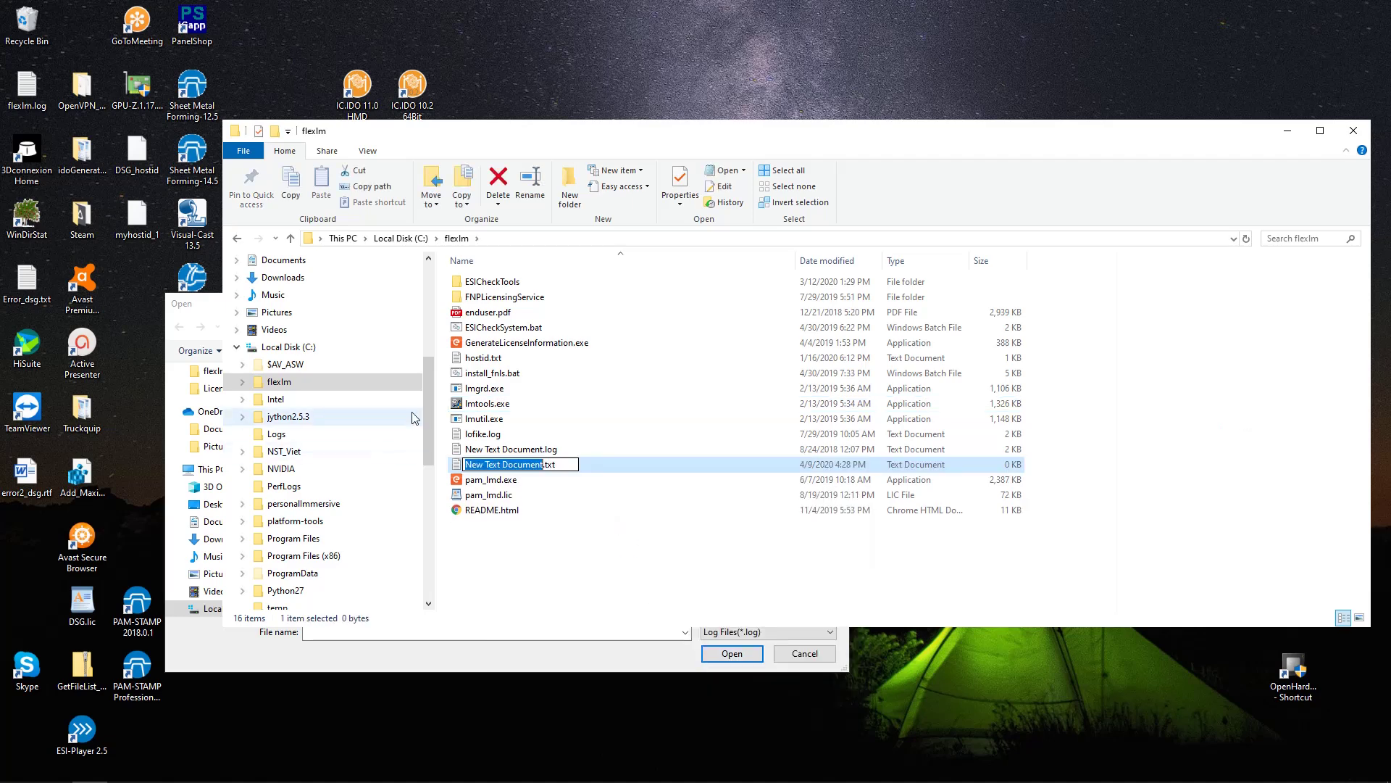
{"action": "type", "text": "lof"}
{"action": "key", "text": "BackSpace"}
{"action": "type", "text": "gfile"}
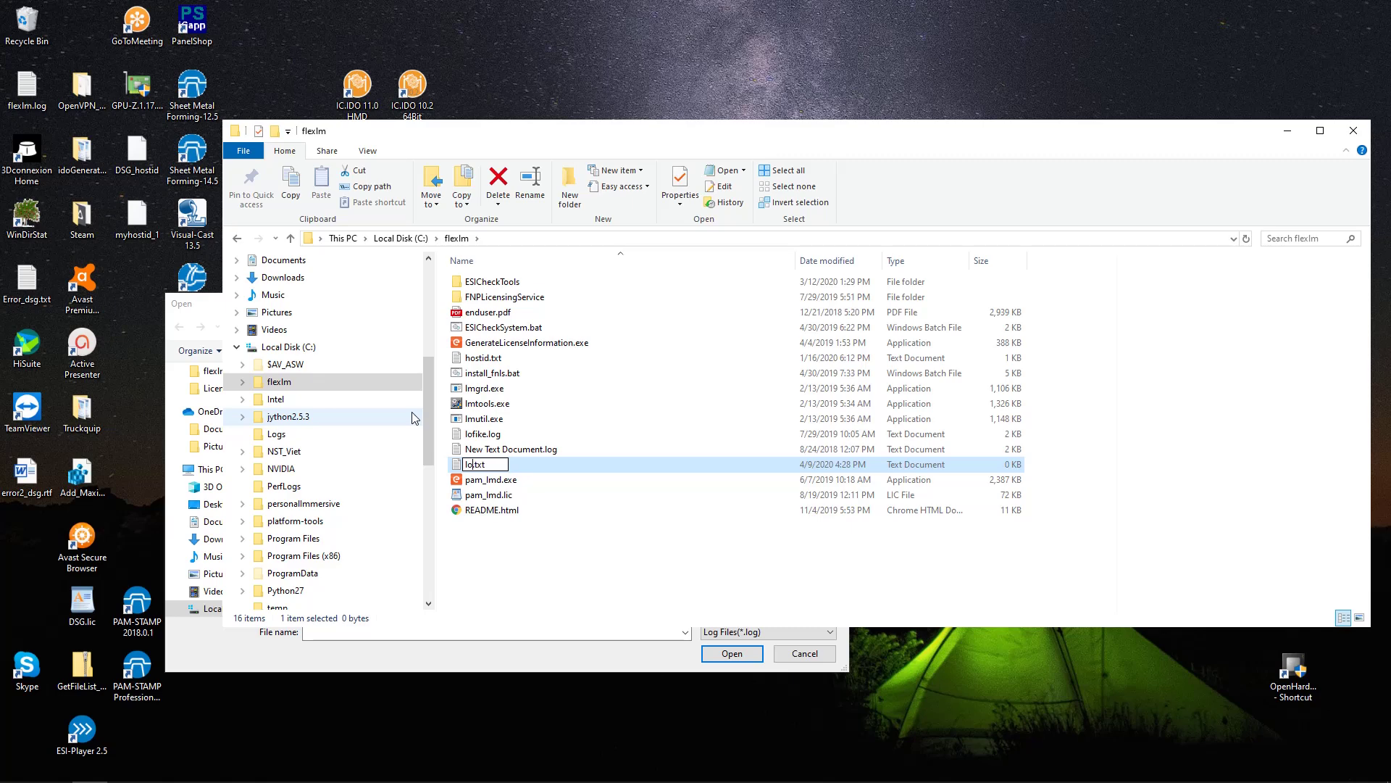
{"action": "type", "text": "s."}
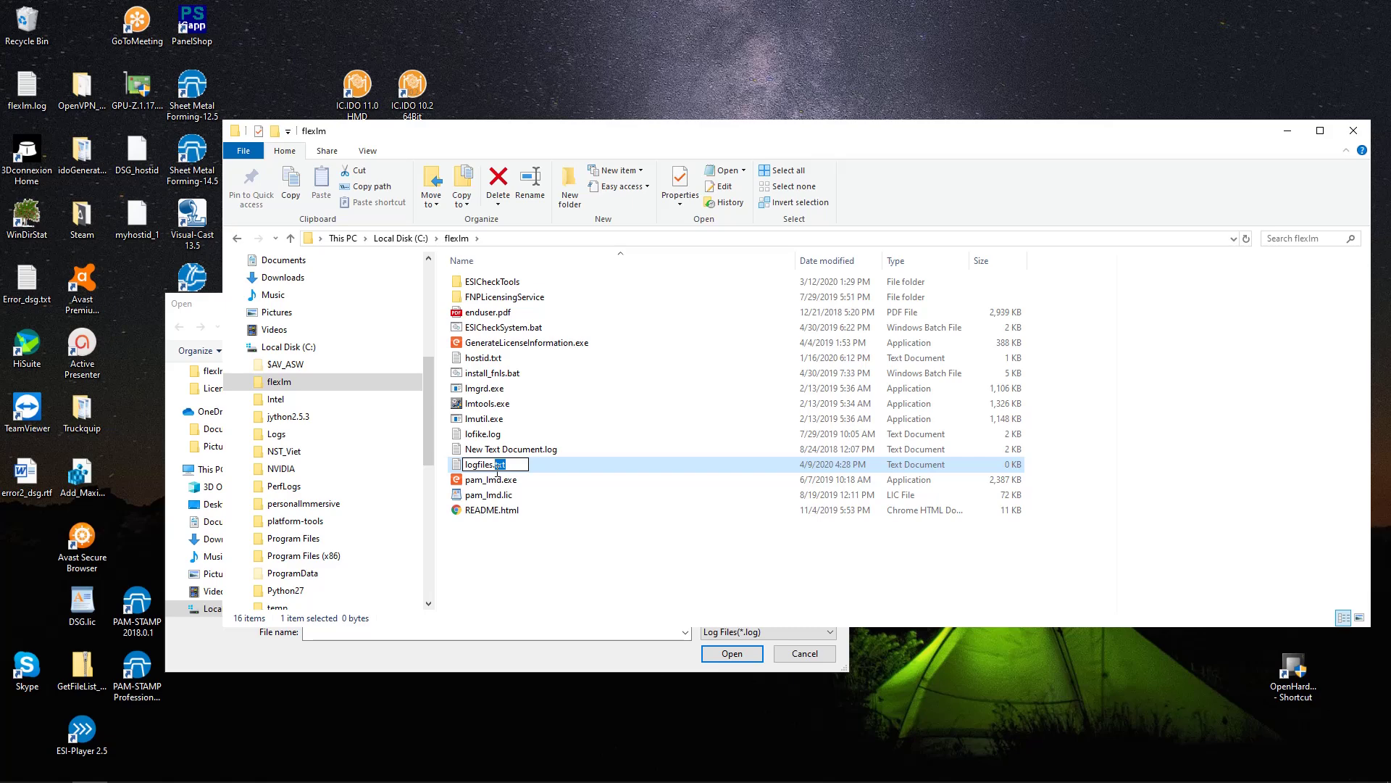
{"action": "type", "text": "log"}
{"action": "key", "text": "Return"}
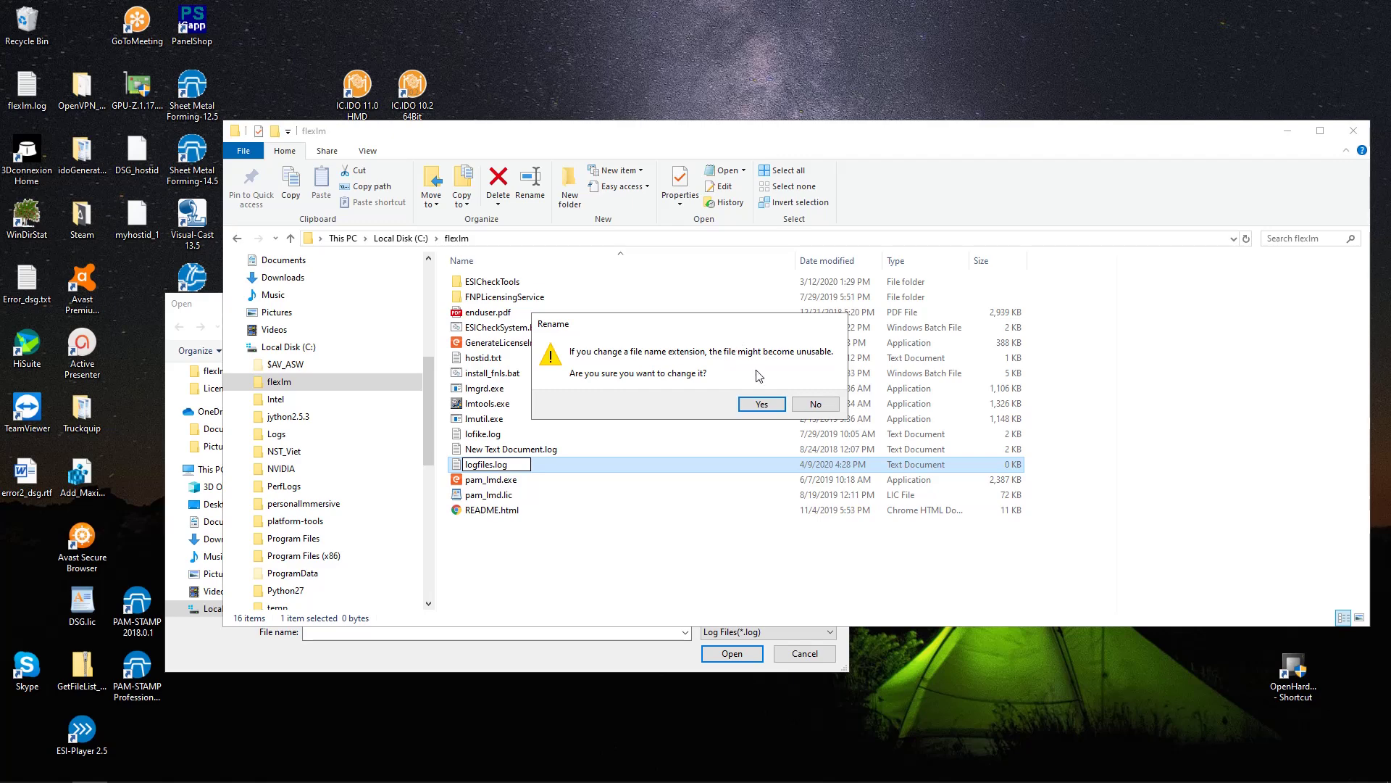
{"action": "left_click", "coordinate": [762, 404]}
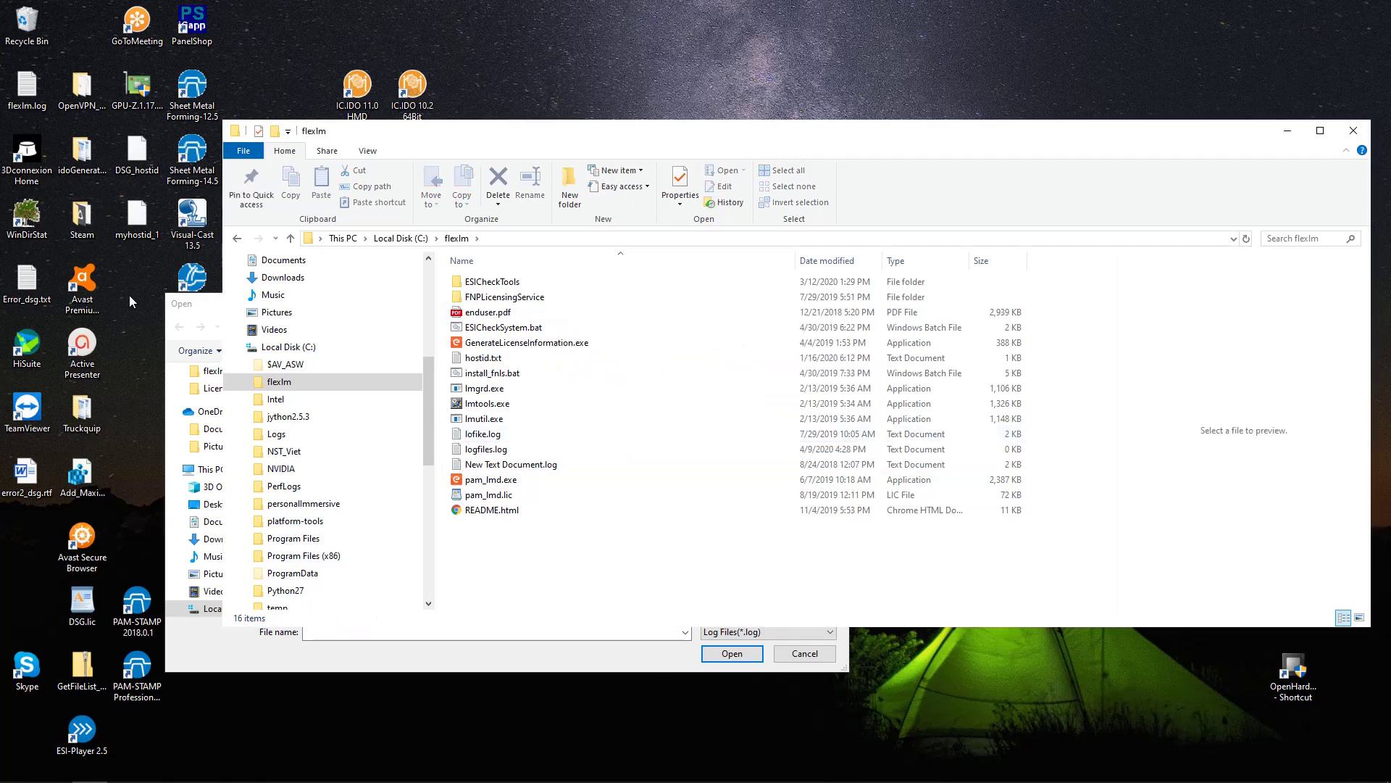
Step: Switch back to LMTOOLS and set the debug log file path to C:\flexlm\logfiles.log
{"action": "mouse_move", "coordinate": [338, 775]}
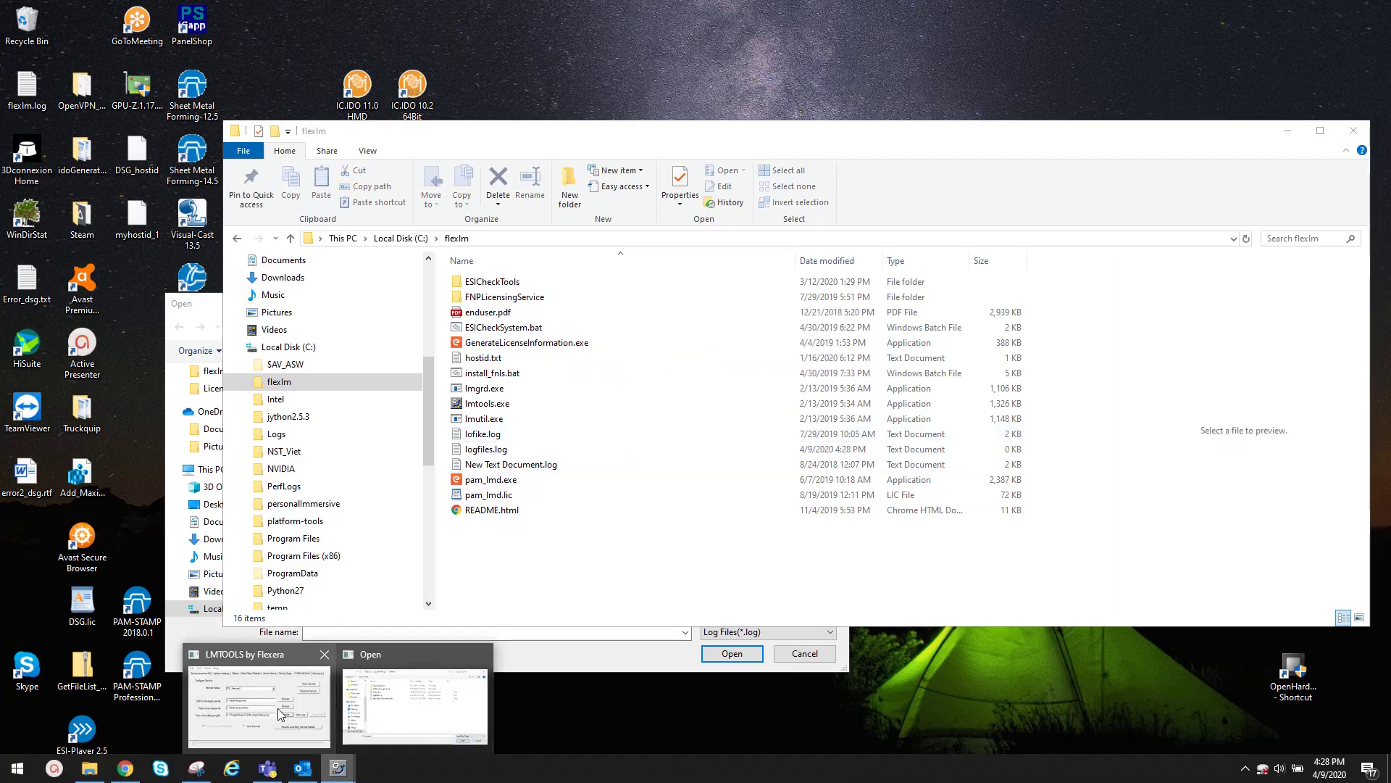
{"action": "left_click", "coordinate": [276, 707]}
{"action": "left_click", "coordinate": [762, 428]}
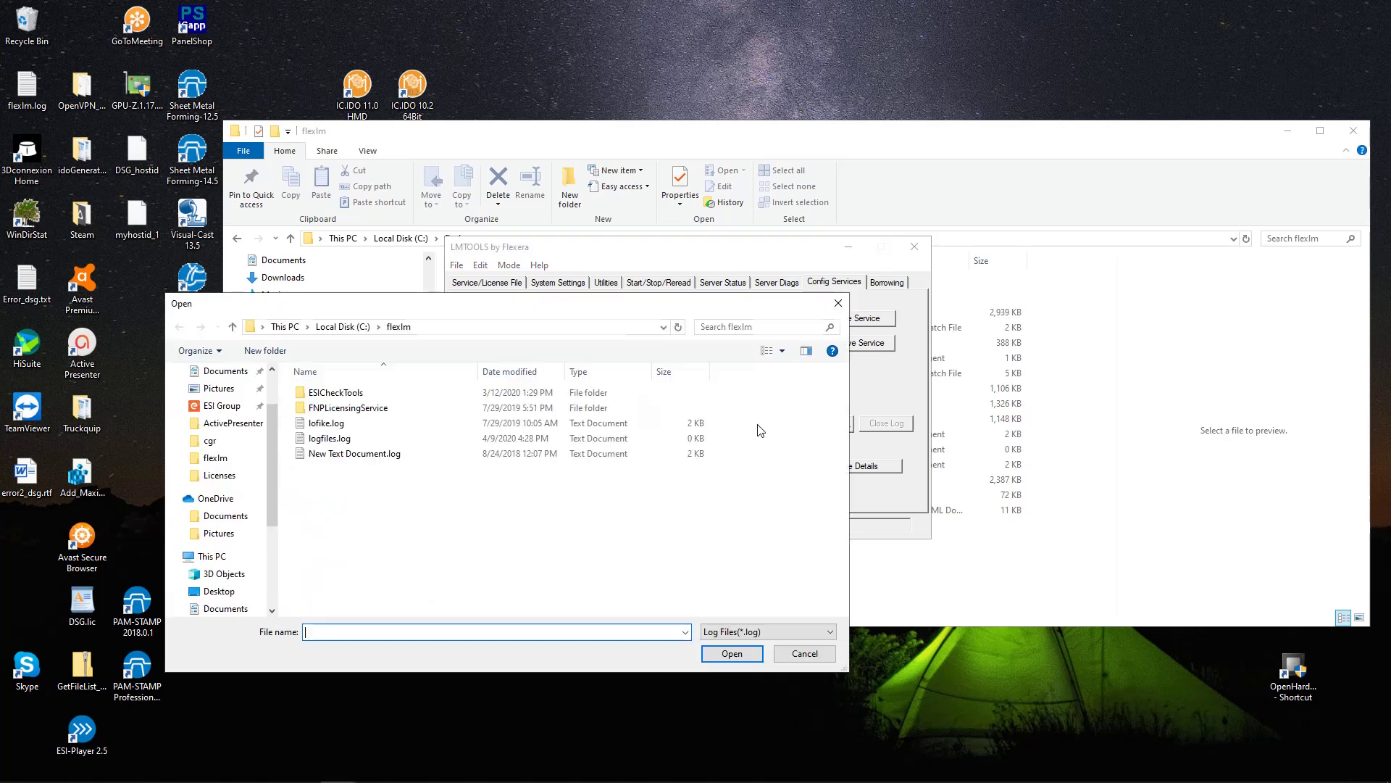
{"action": "left_click", "coordinate": [332, 439]}
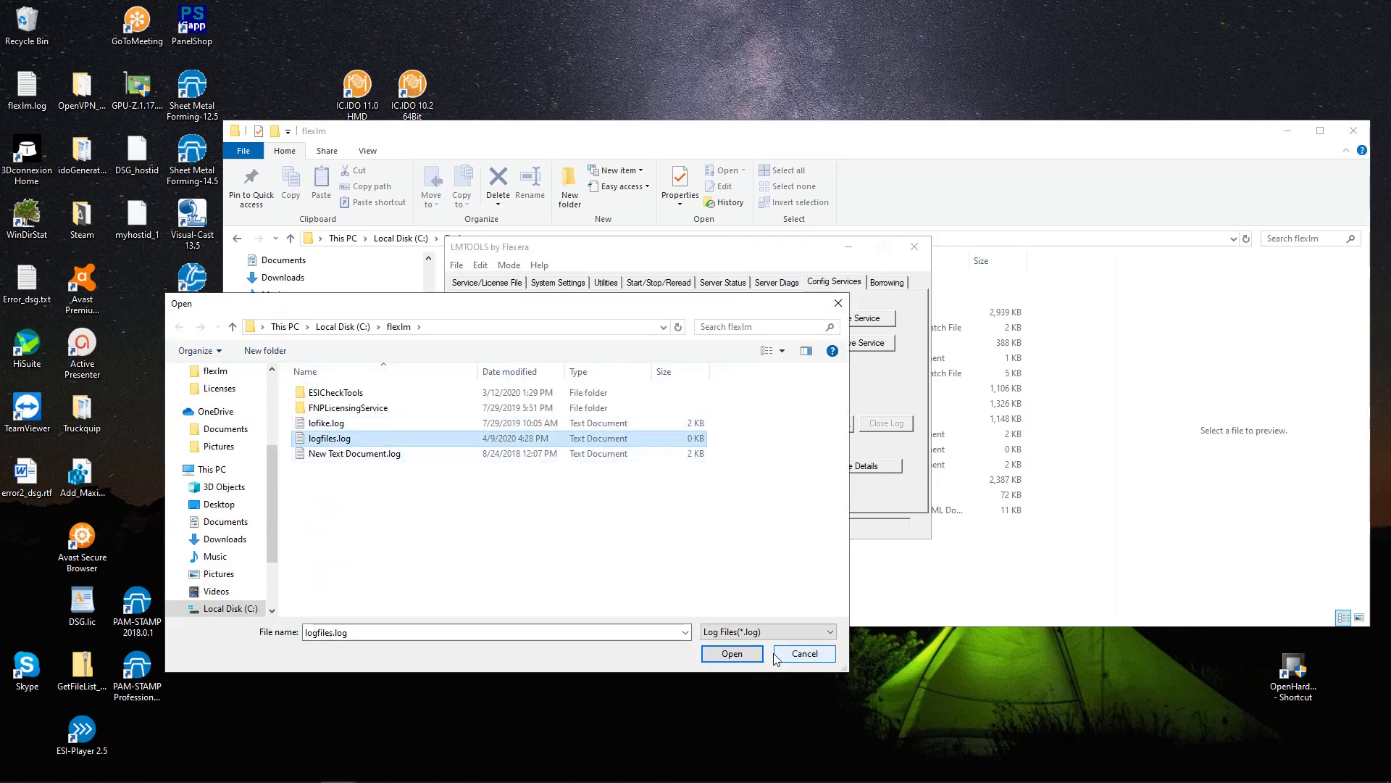
{"action": "left_click", "coordinate": [732, 654]}
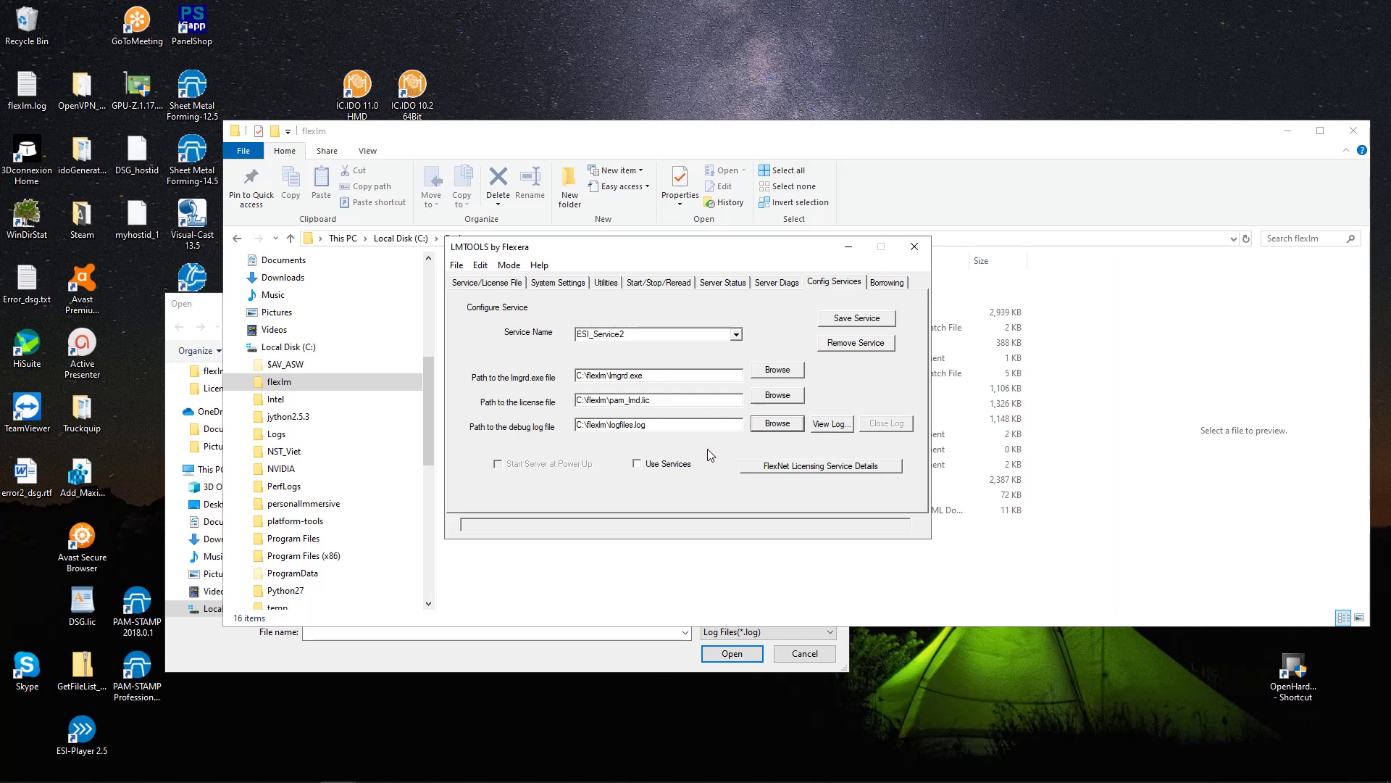
Step: Enable Use Services and Start Server at Power Up, and save the settings for ESI_Service2
{"action": "left_click", "coordinate": [641, 469]}
{"action": "left_click", "coordinate": [872, 323]}
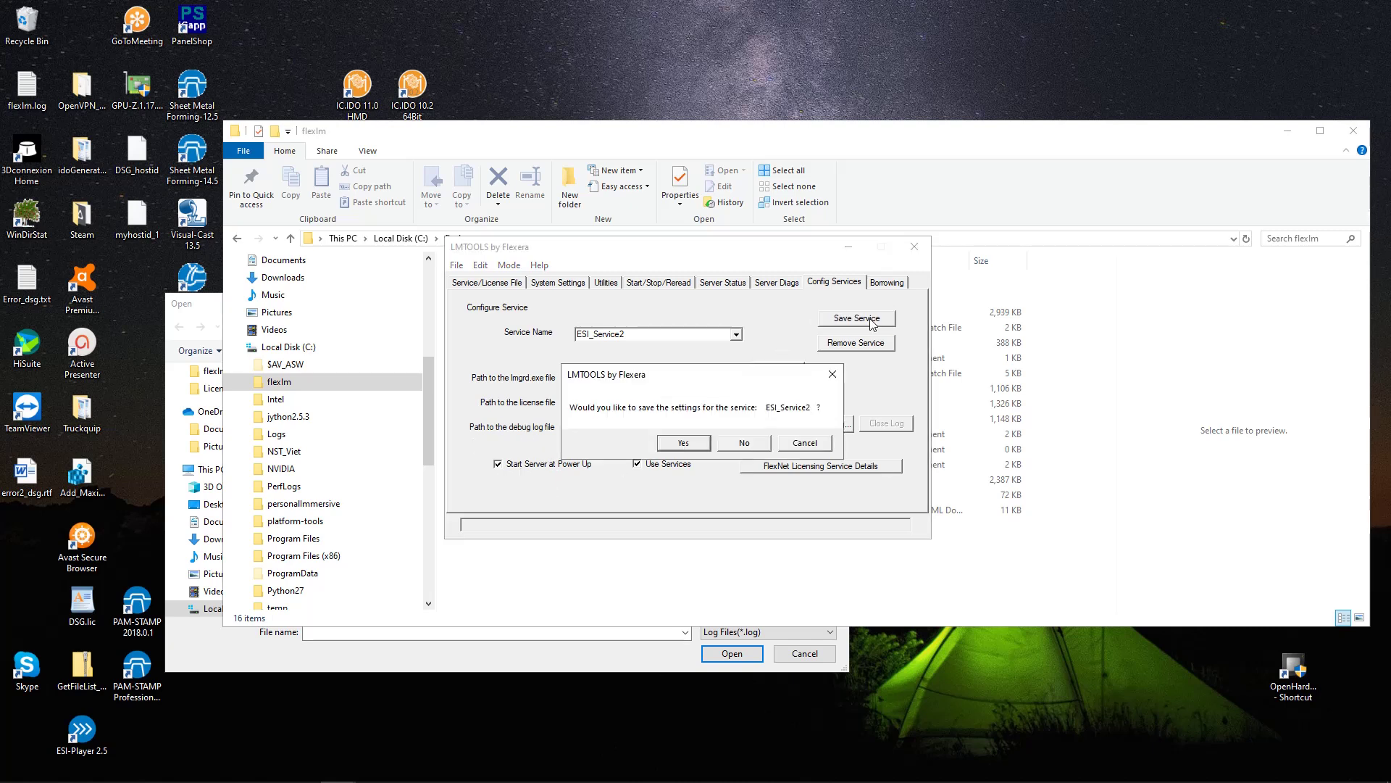
{"action": "left_click", "coordinate": [684, 443]}
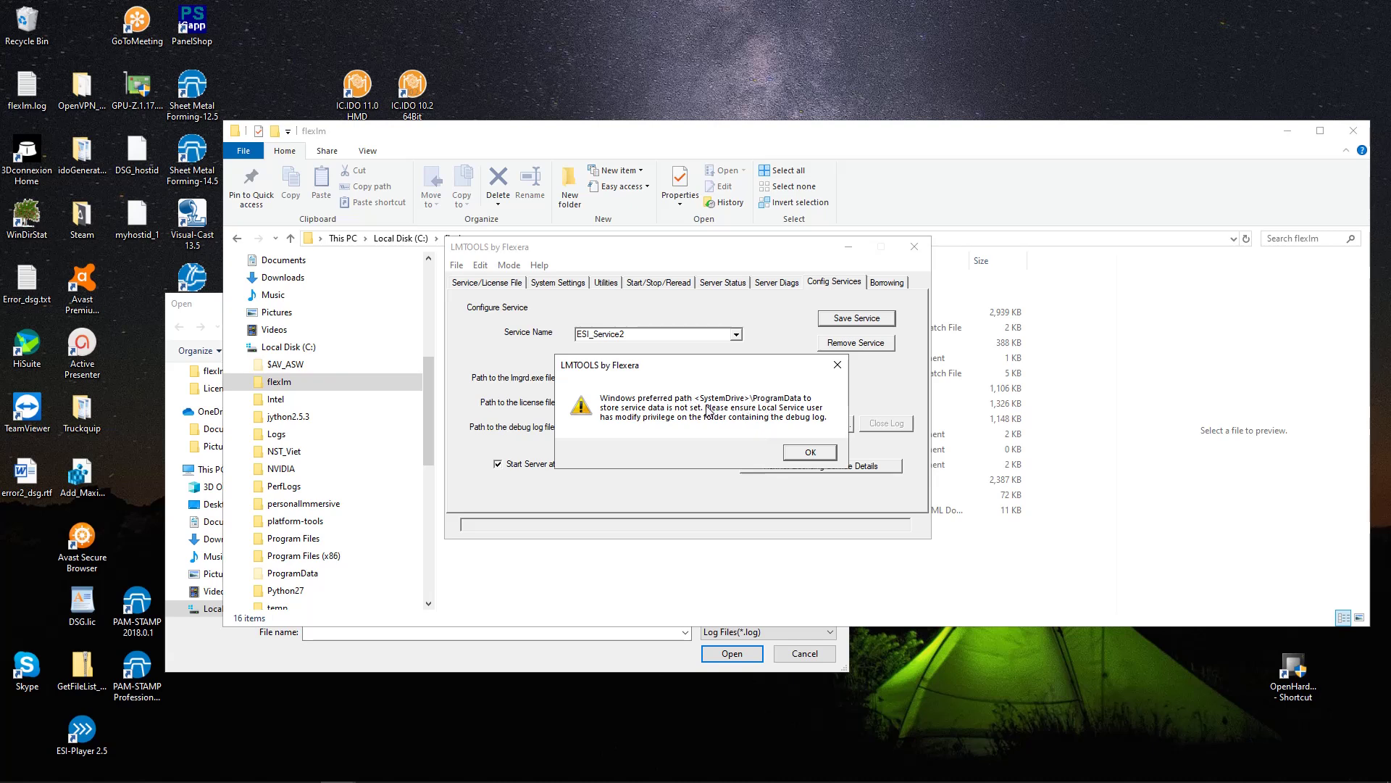
{"action": "left_click", "coordinate": [799, 451]}
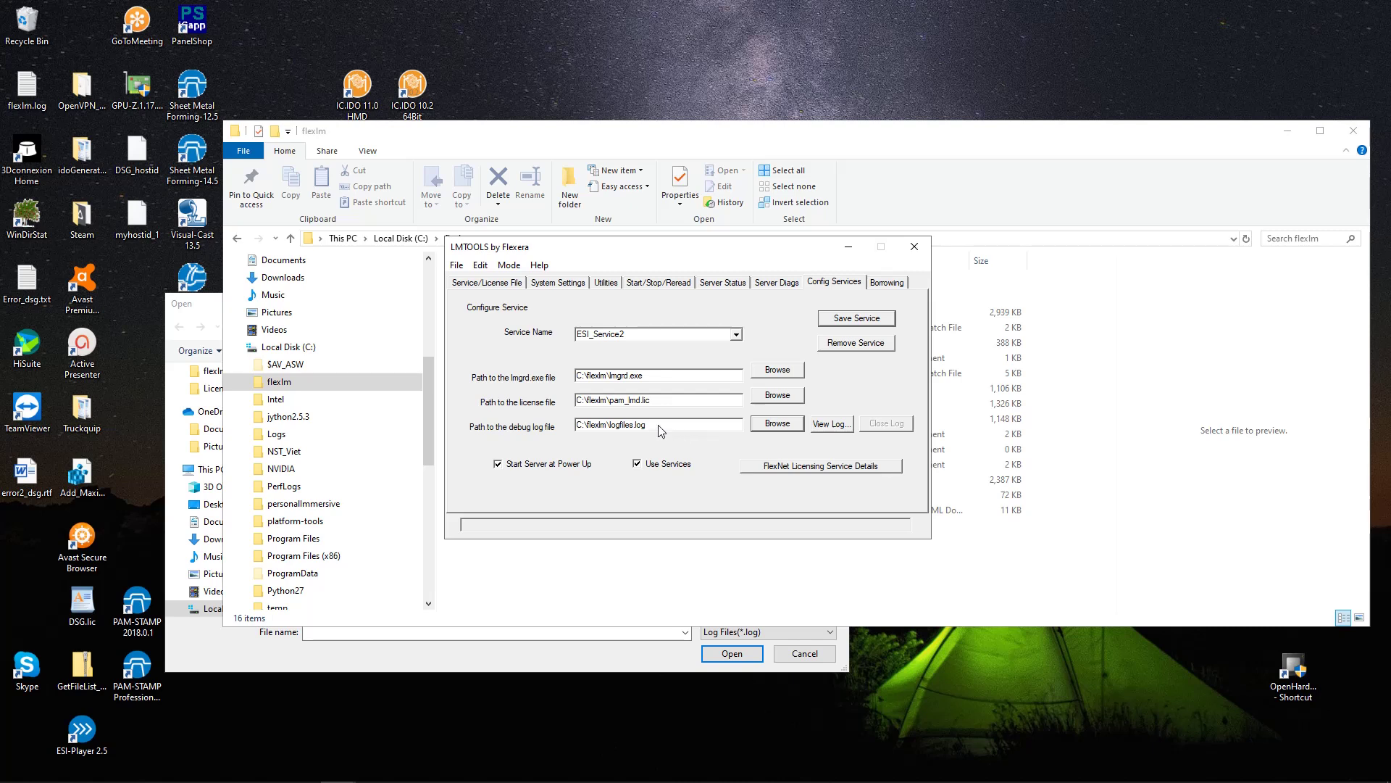
Step: Save the ESI_Service2 configuration once more with the logfiles.log debug log path
{"action": "left_click_drag", "start_coordinate": [650, 427], "coordinate": [581, 438]}
{"action": "left_click", "coordinate": [857, 320]}
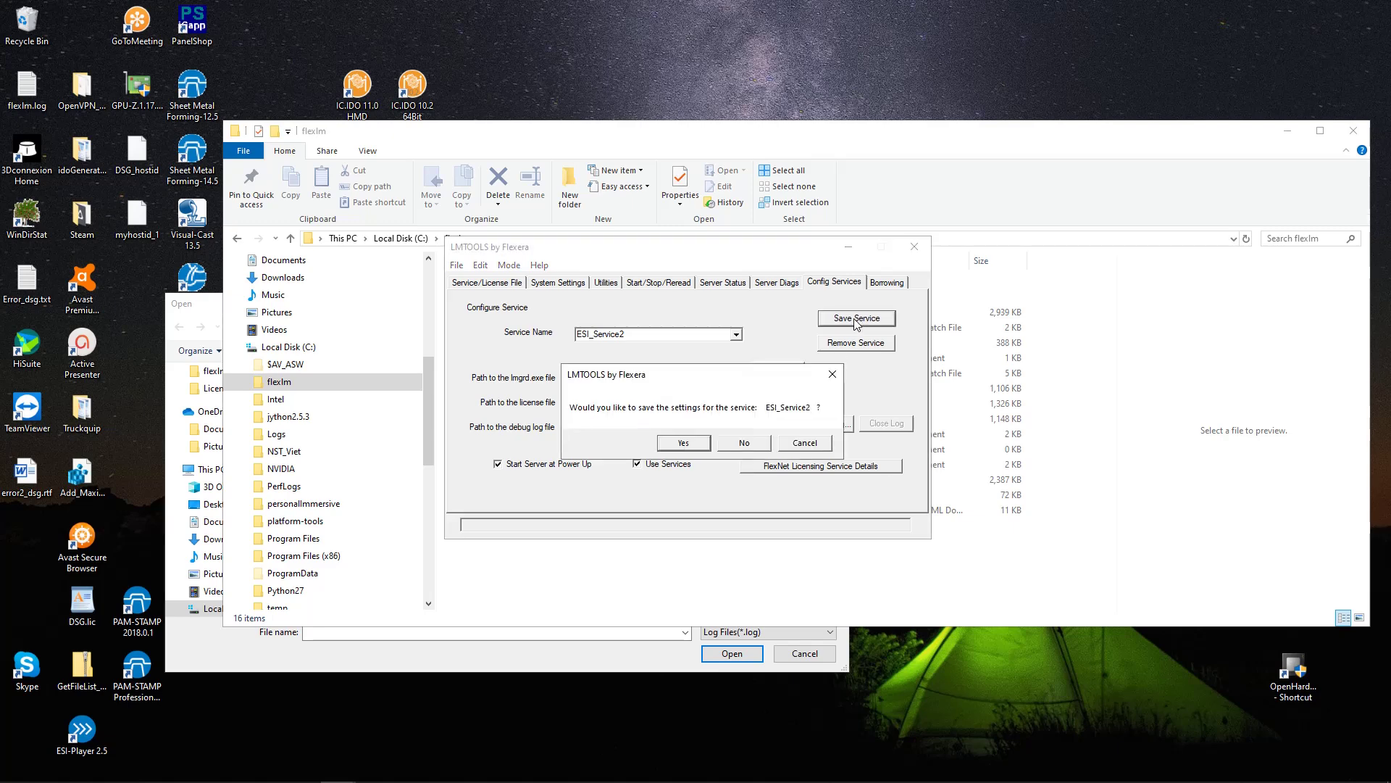
{"action": "left_click", "coordinate": [686, 442]}
{"action": "left_click", "coordinate": [798, 447]}
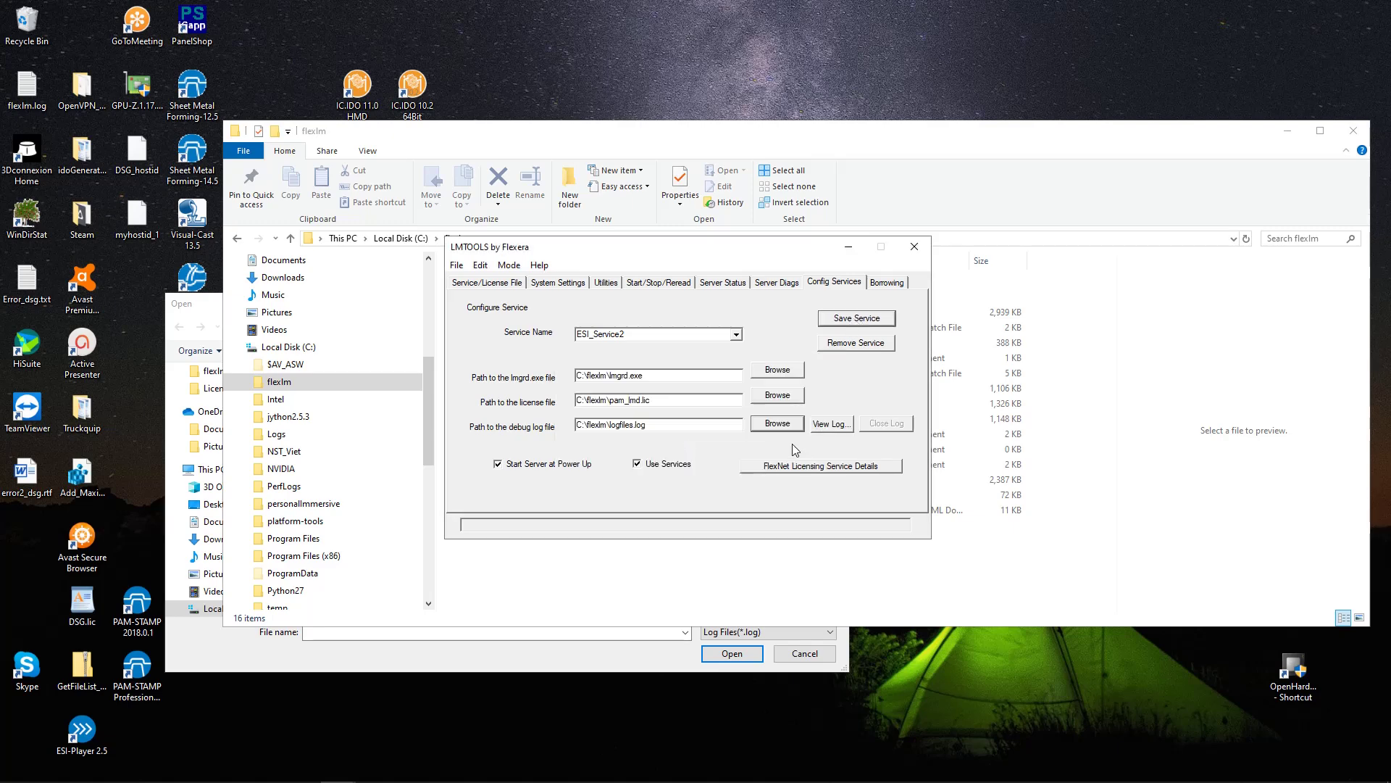
{"action": "left_click", "coordinate": [778, 423]}
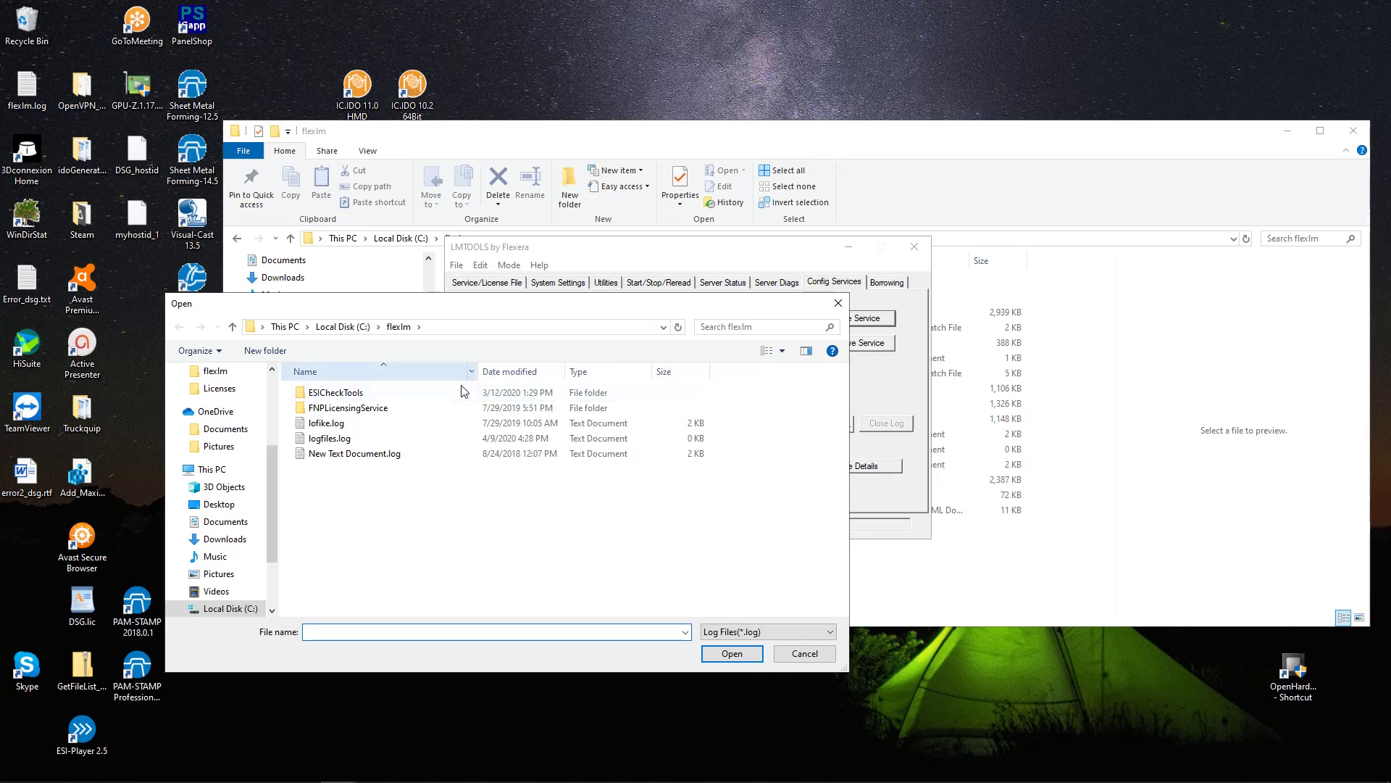
{"action": "left_click", "coordinate": [378, 327]}
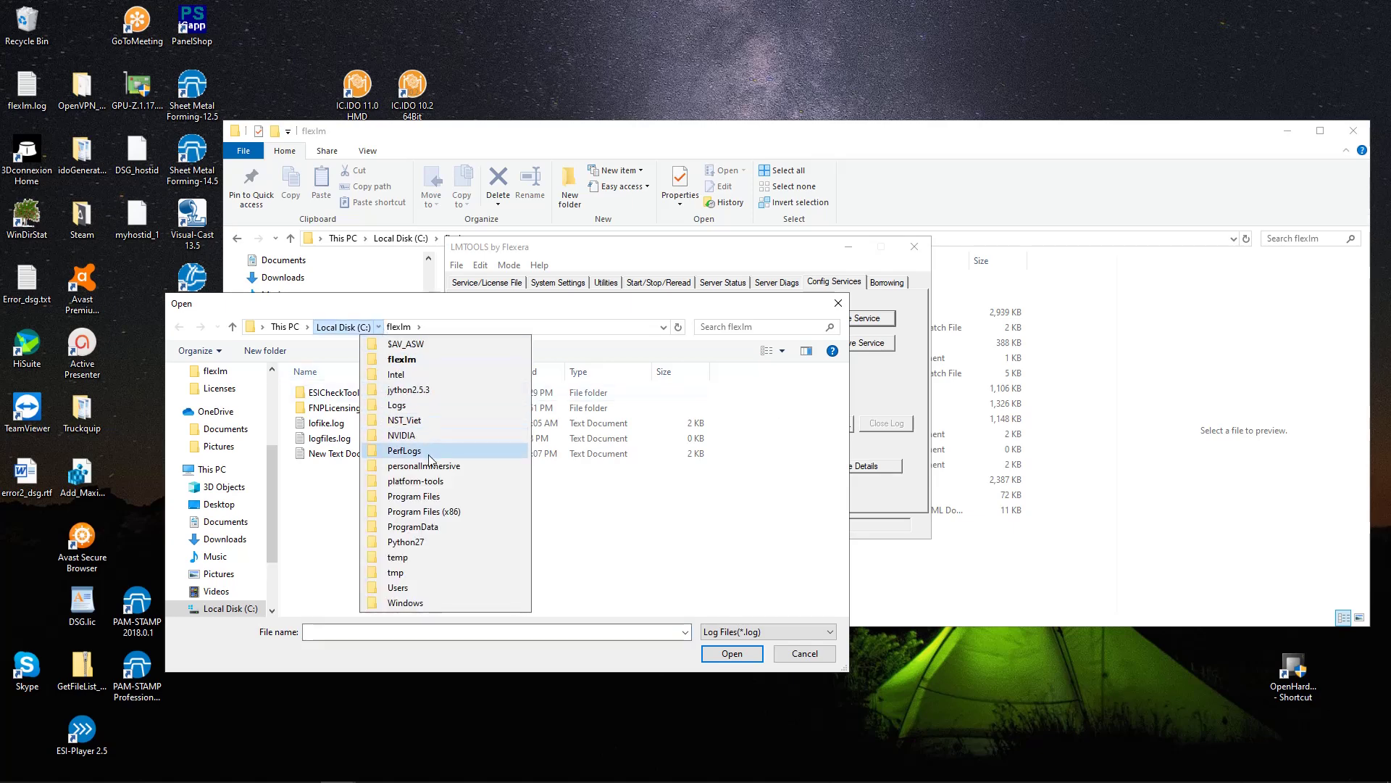
{"action": "left_click", "coordinate": [489, 357]}
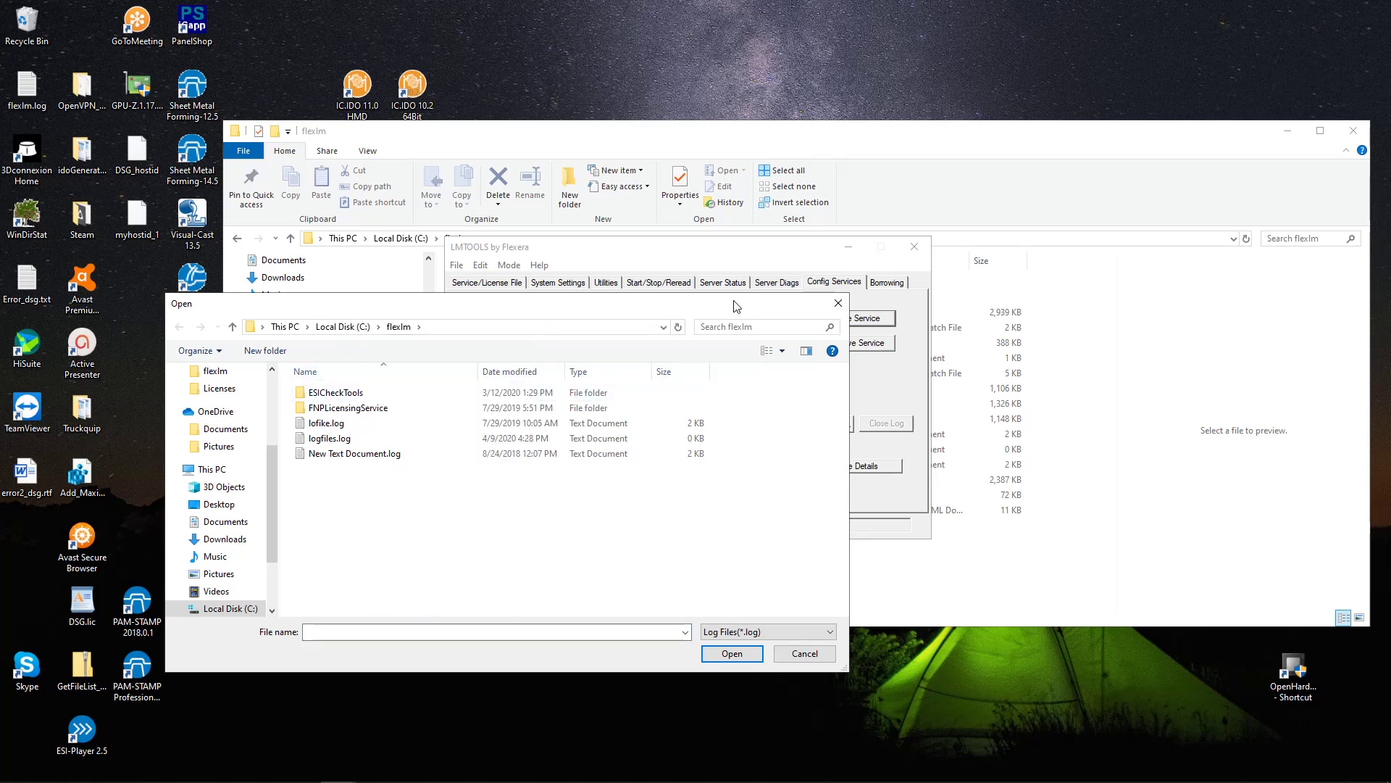
{"action": "left_click", "coordinate": [837, 304]}
Step: View the LMTOOLS version information and close it
{"action": "left_click", "coordinate": [539, 265]}
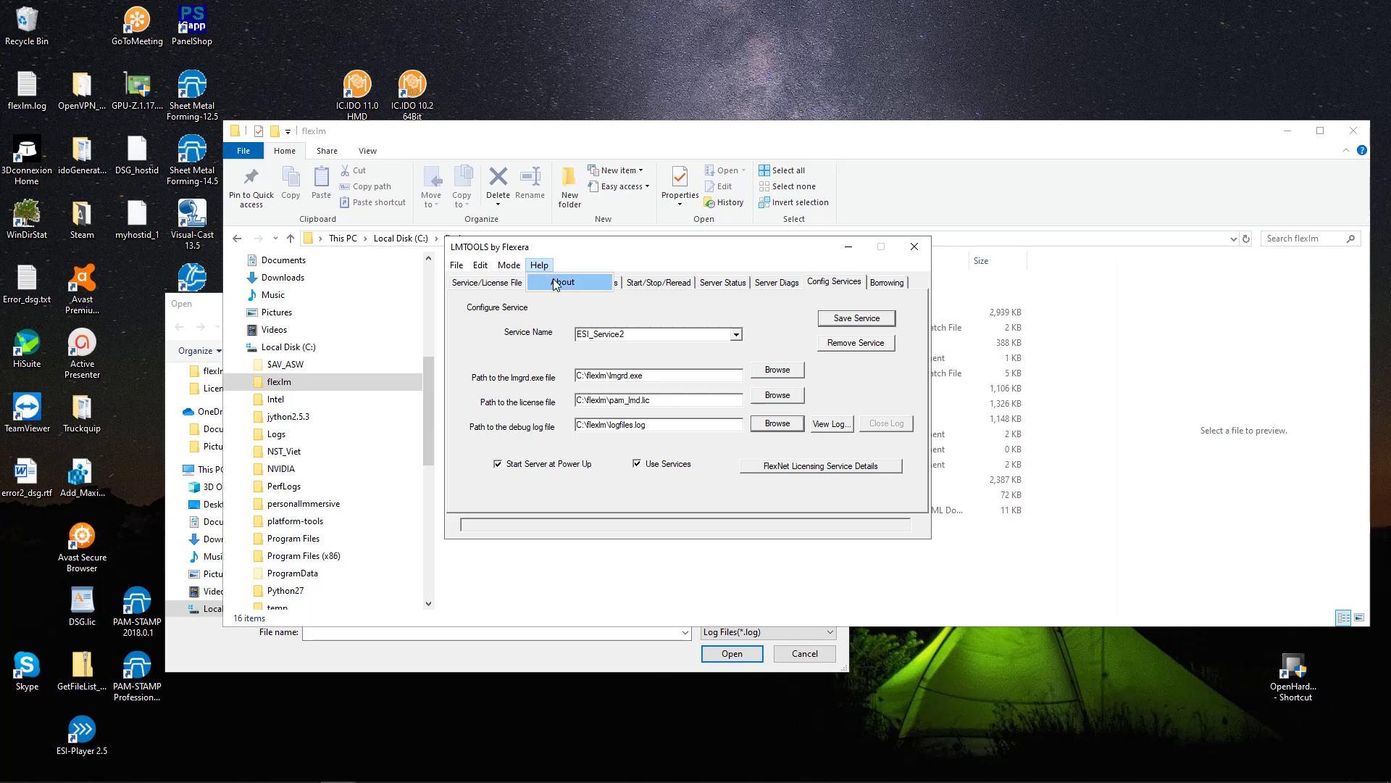
{"action": "left_click", "coordinate": [555, 283]}
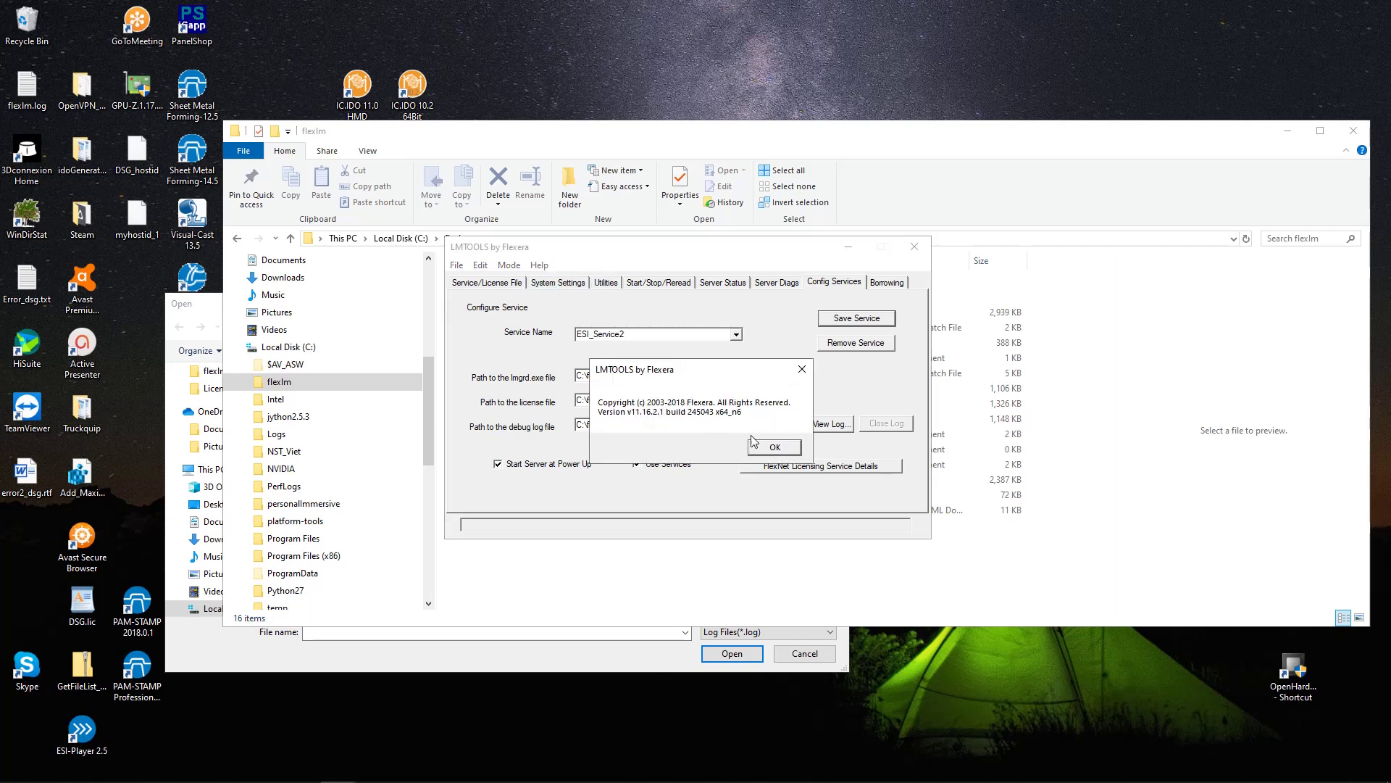
{"action": "left_click", "coordinate": [770, 448]}
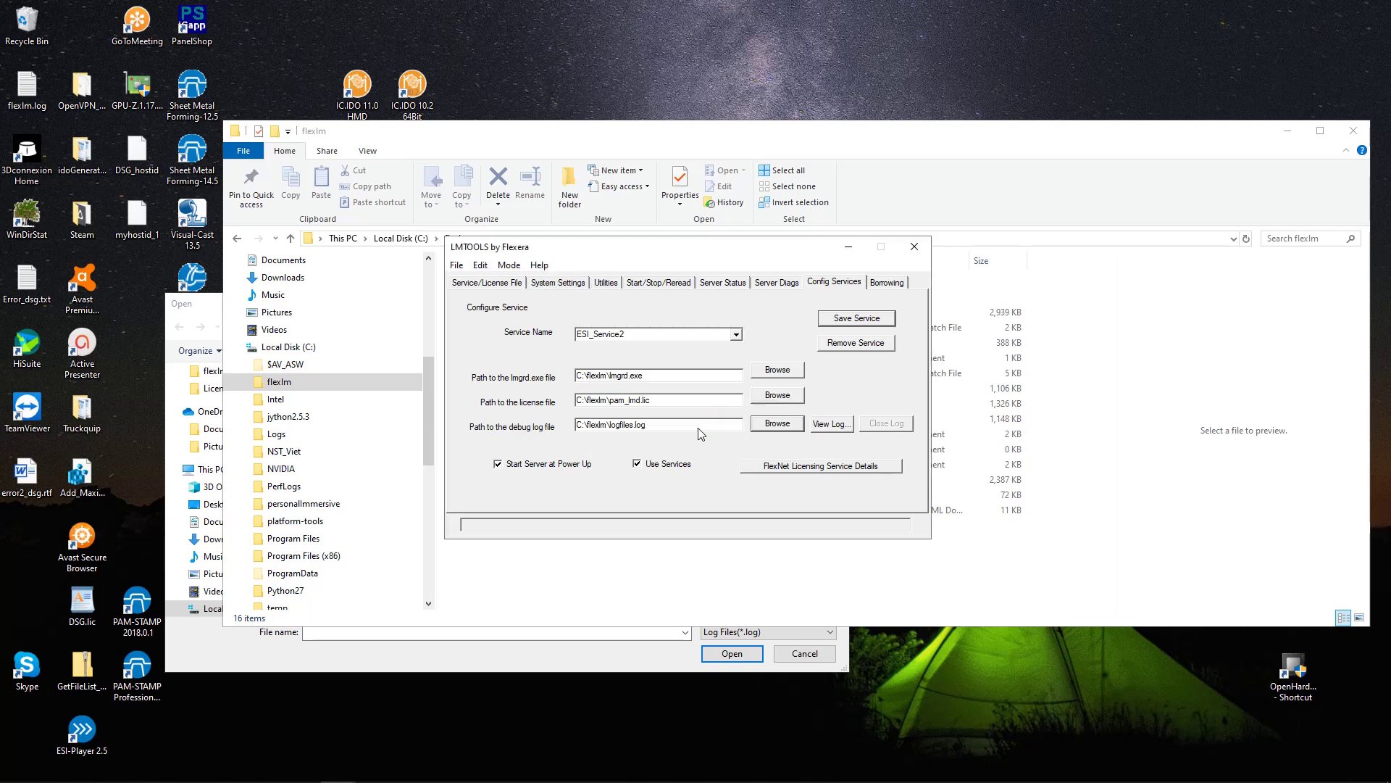
Step: Set the debug log file path to C:\ProgramData\FLEXlm\lmgrd\debug.log and save the ESI_Service2 service
{"action": "left_click", "coordinate": [795, 426]}
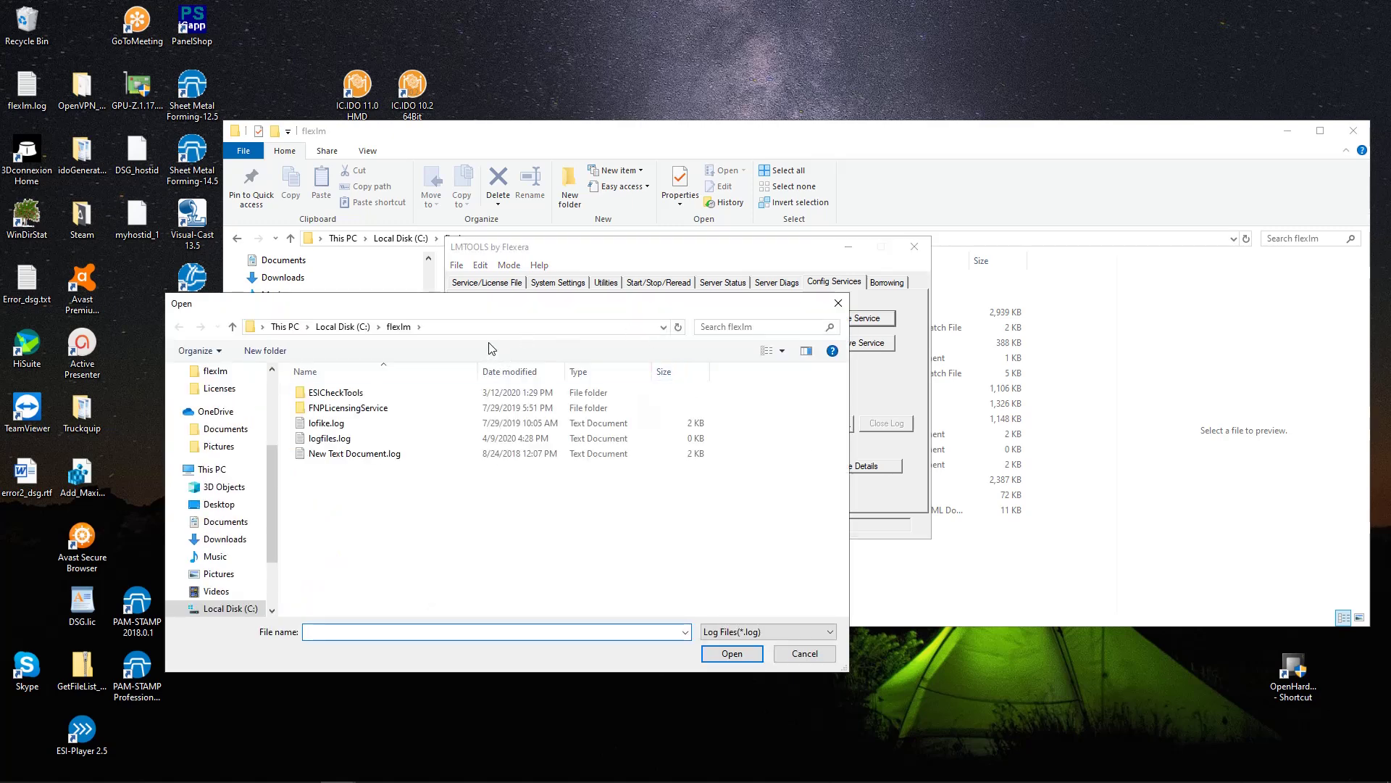
{"action": "left_click", "coordinate": [378, 327]}
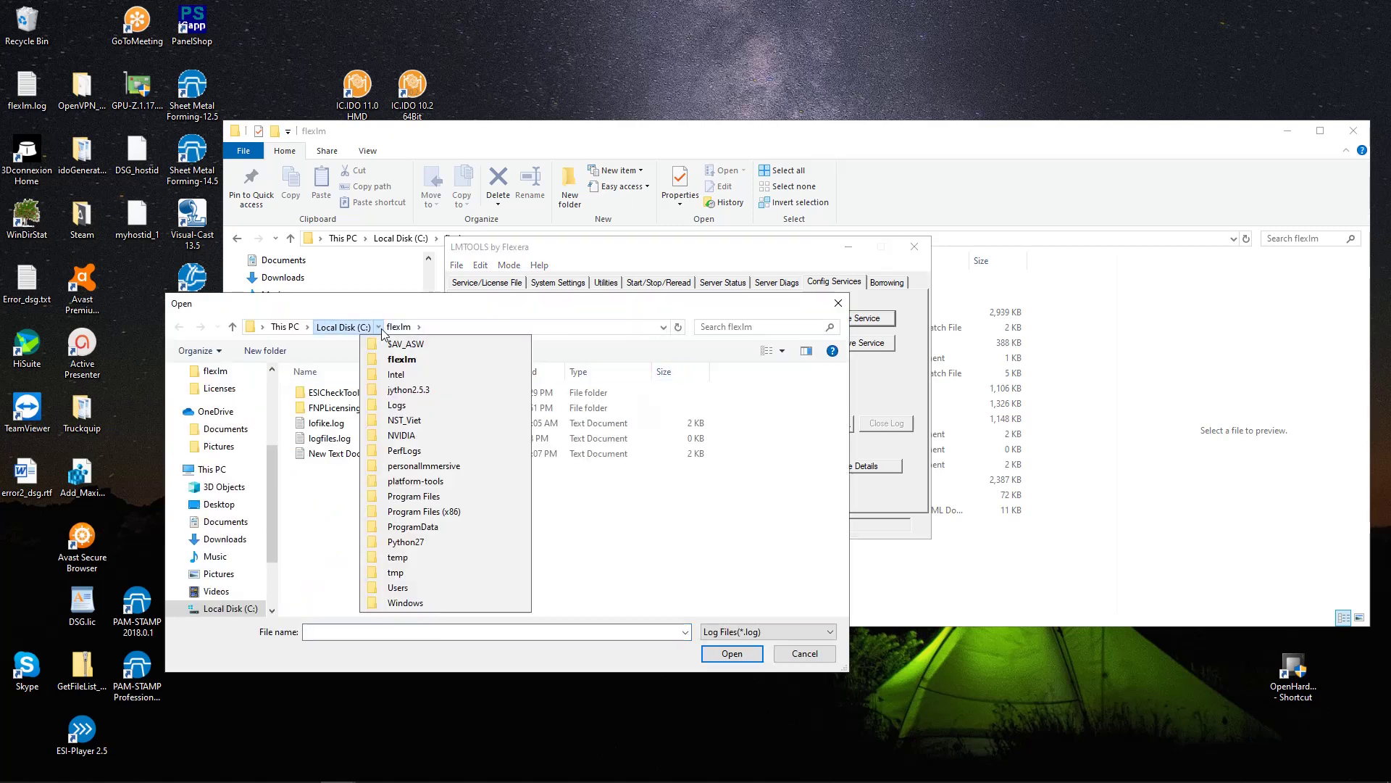
{"action": "left_click", "coordinate": [418, 526]}
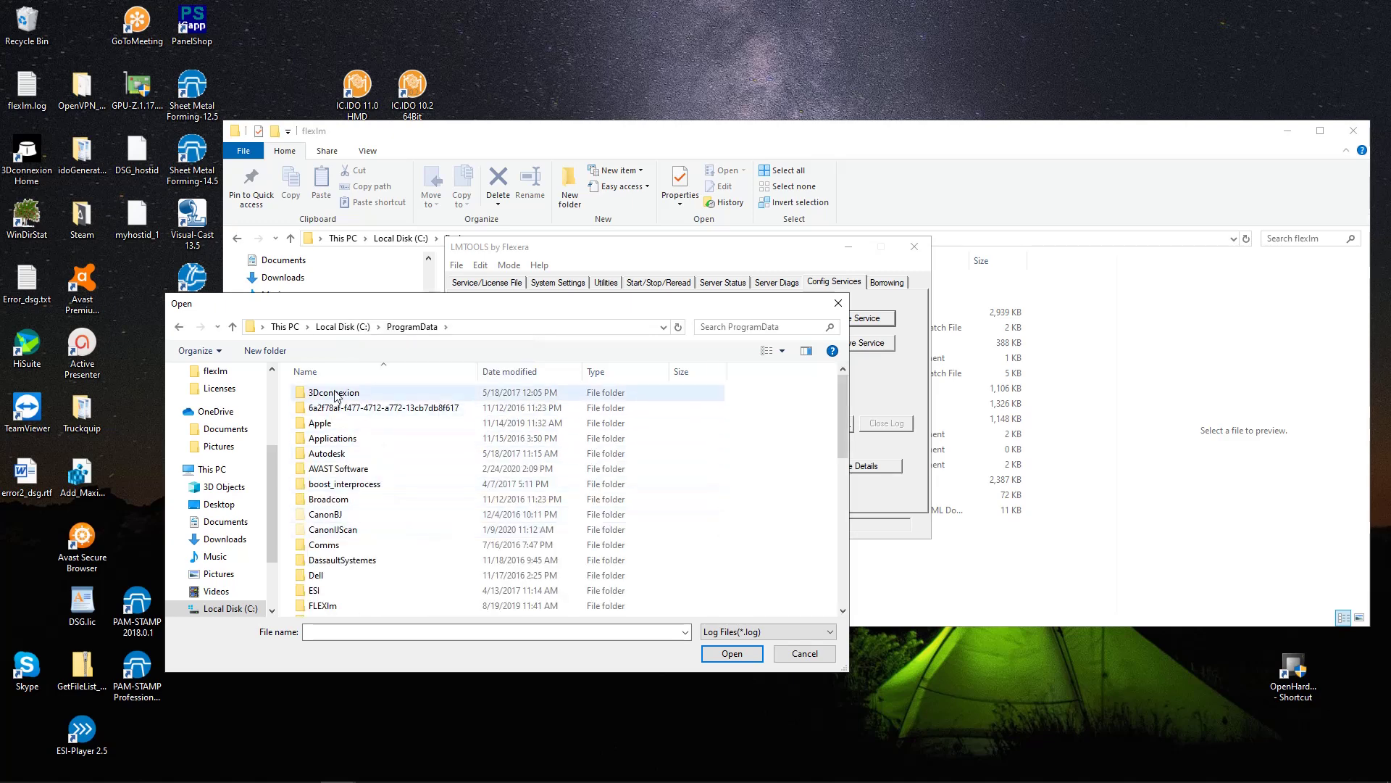
{"action": "double_click", "coordinate": [321, 607]}
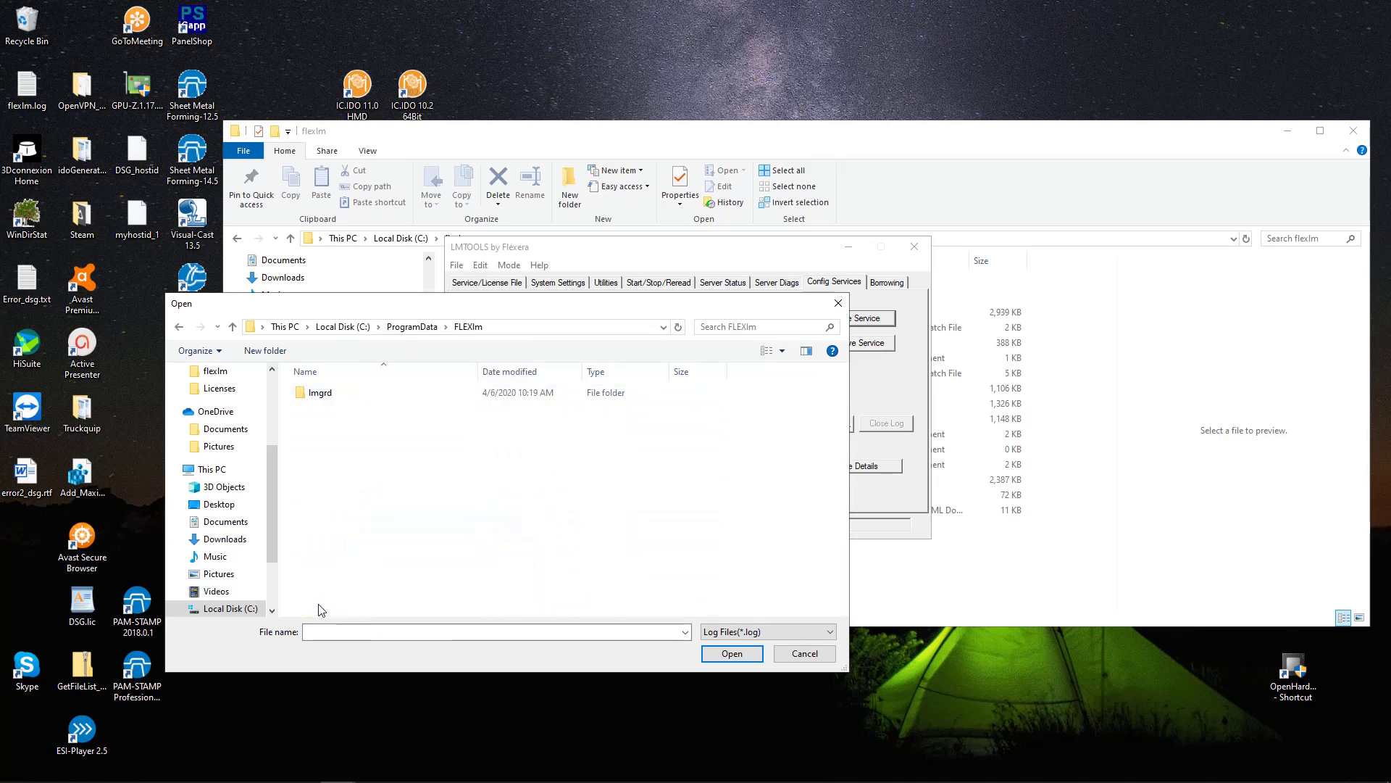
{"action": "double_click", "coordinate": [319, 395]}
{"action": "left_click", "coordinate": [319, 397]}
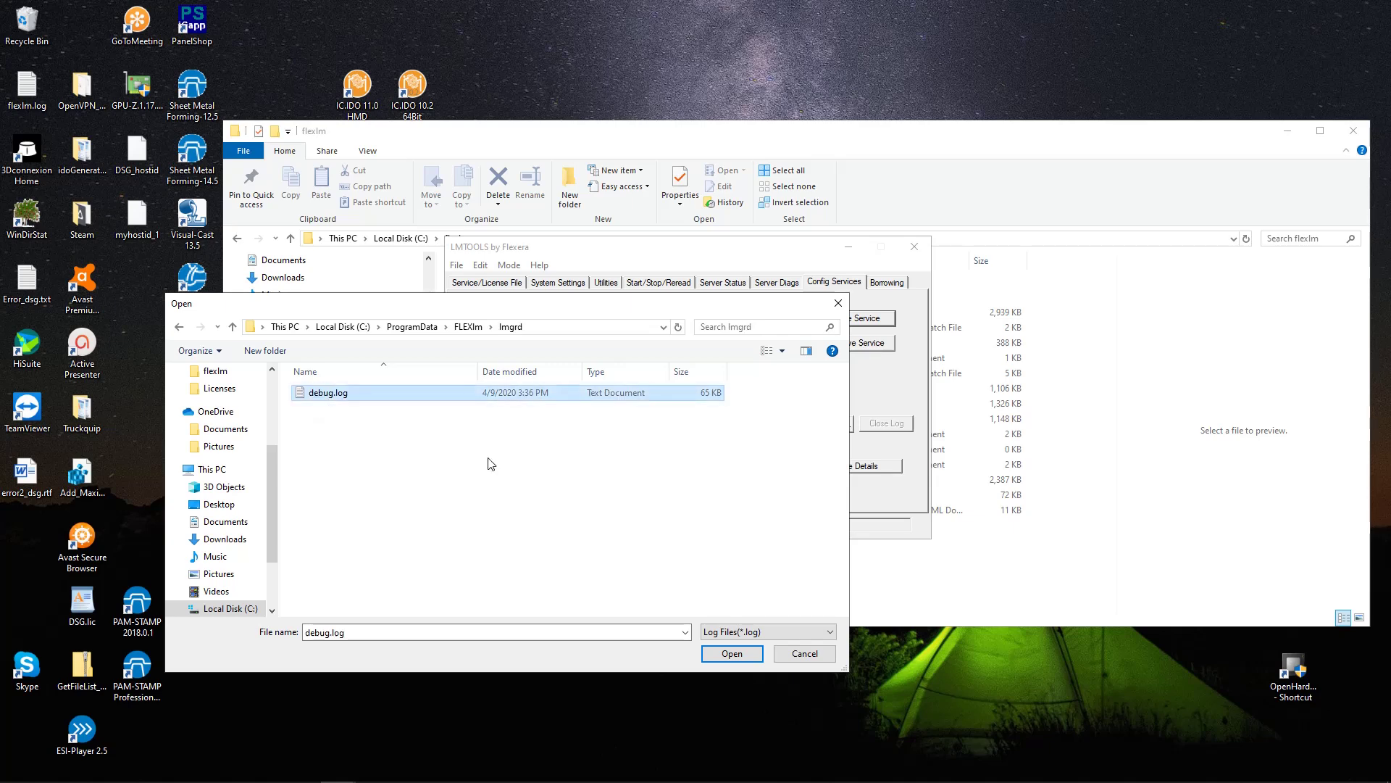
{"action": "left_click", "coordinate": [732, 653]}
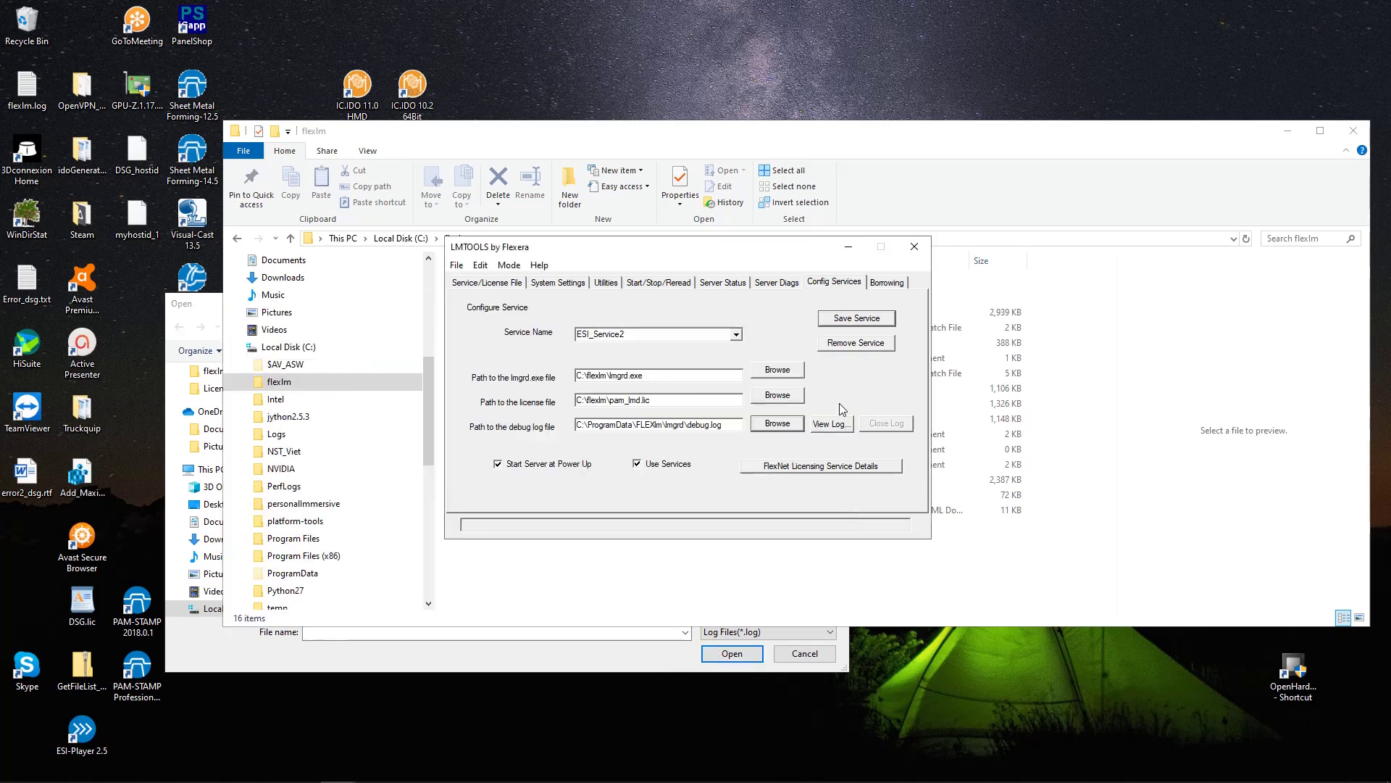
{"action": "left_click", "coordinate": [852, 324]}
{"action": "left_click", "coordinate": [686, 439]}
{"action": "left_click_drag", "start_coordinate": [666, 404], "coordinate": [570, 403]}
{"action": "left_click", "coordinate": [723, 428]}
Step: Review the configured services list and start the license server for ESI_Service2
{"action": "left_click", "coordinate": [518, 283]}
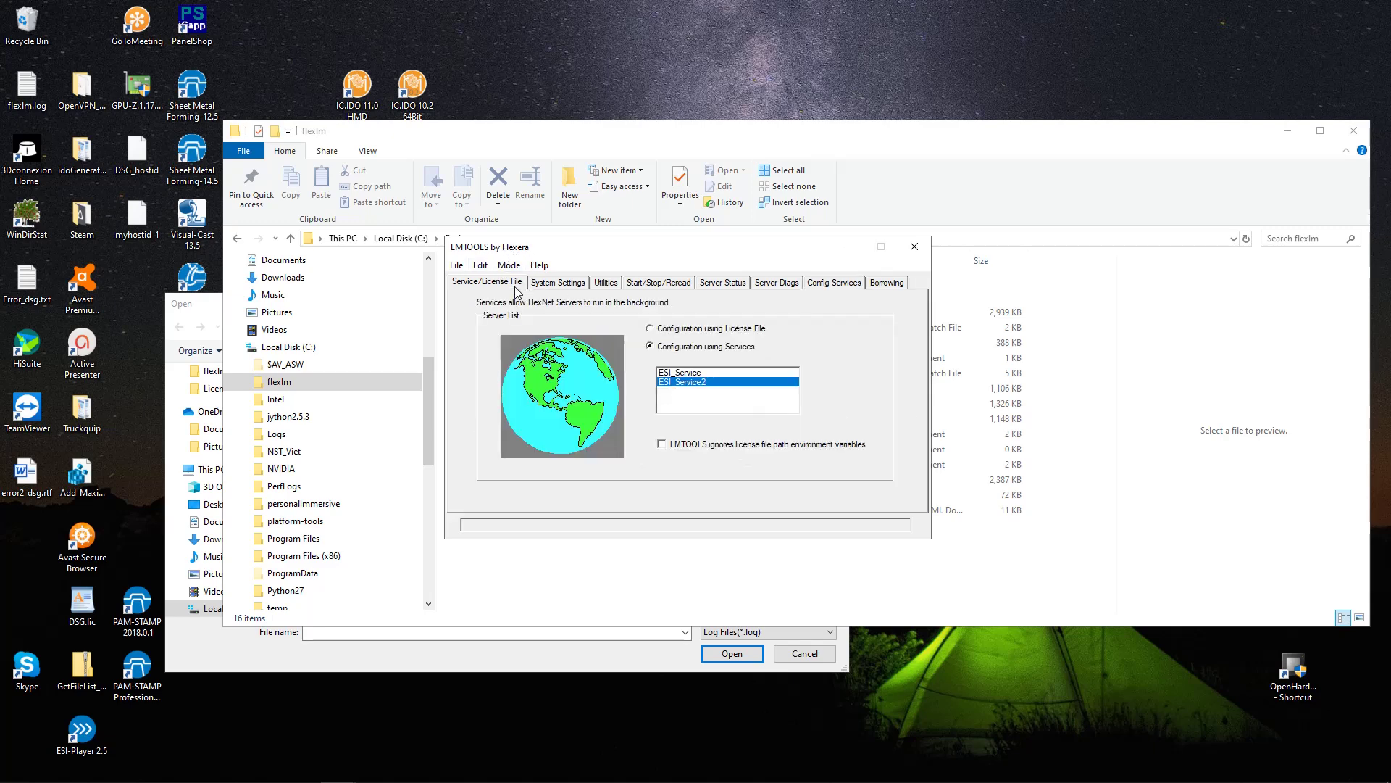
{"action": "left_click", "coordinate": [660, 282]}
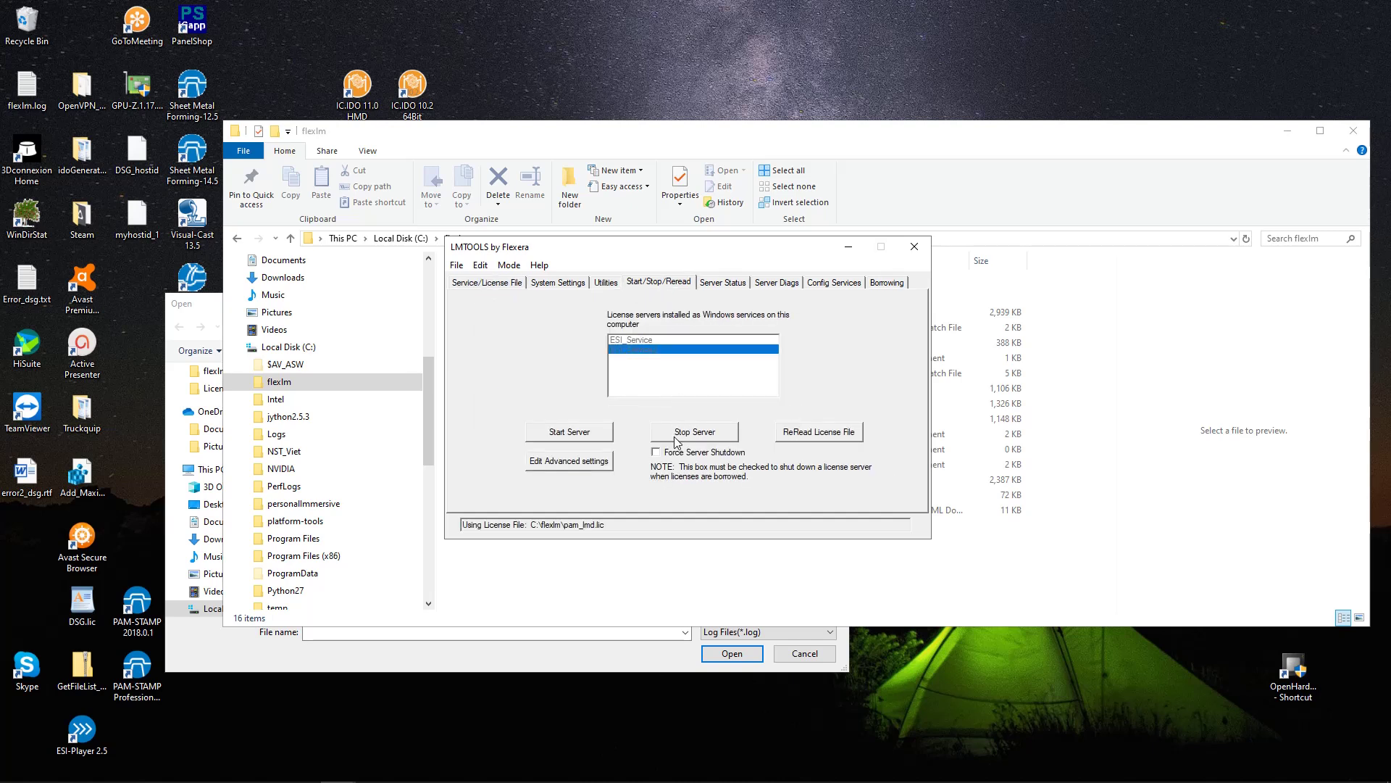
{"action": "left_click", "coordinate": [566, 433]}
{"action": "mouse_move", "coordinate": [946, 776]}
{"action": "left_click", "coordinate": [1246, 768]}
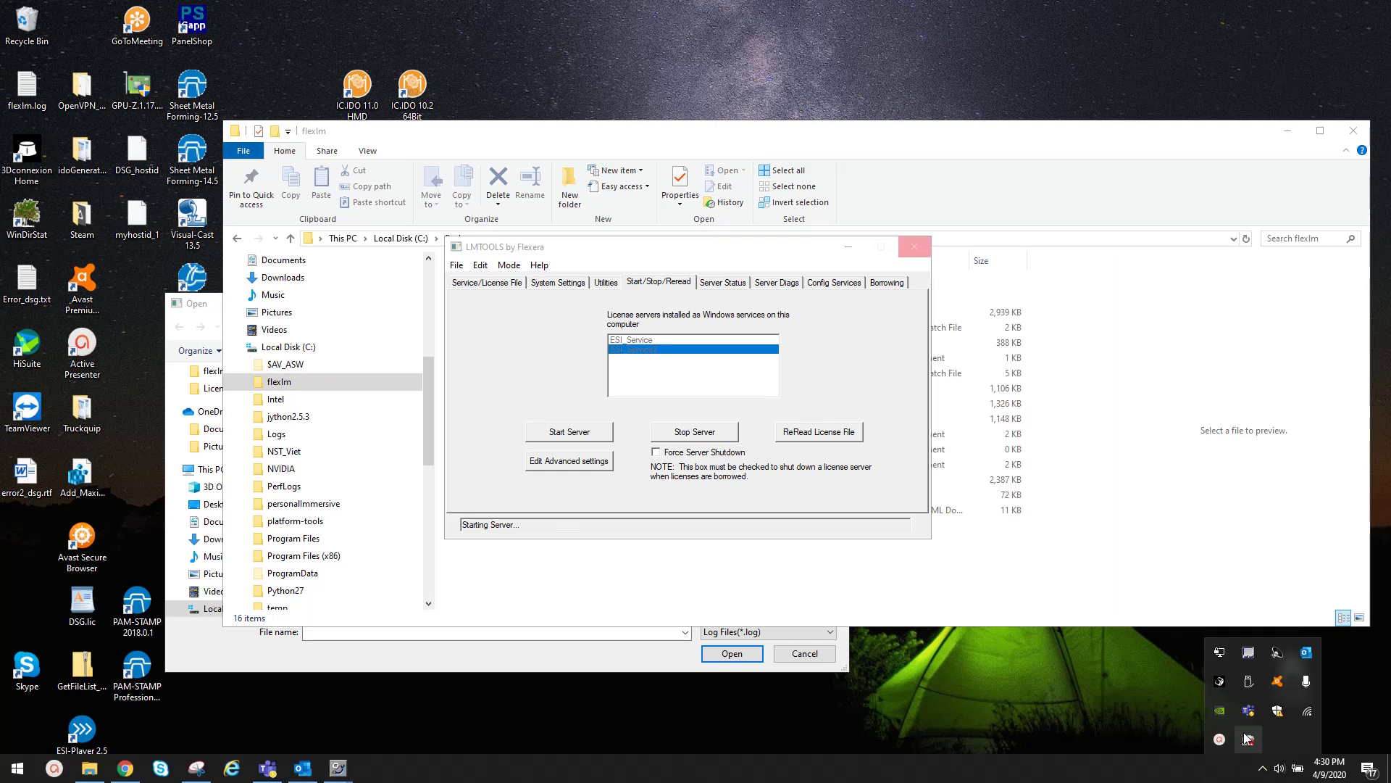
{"action": "left_click", "coordinate": [1224, 732]}
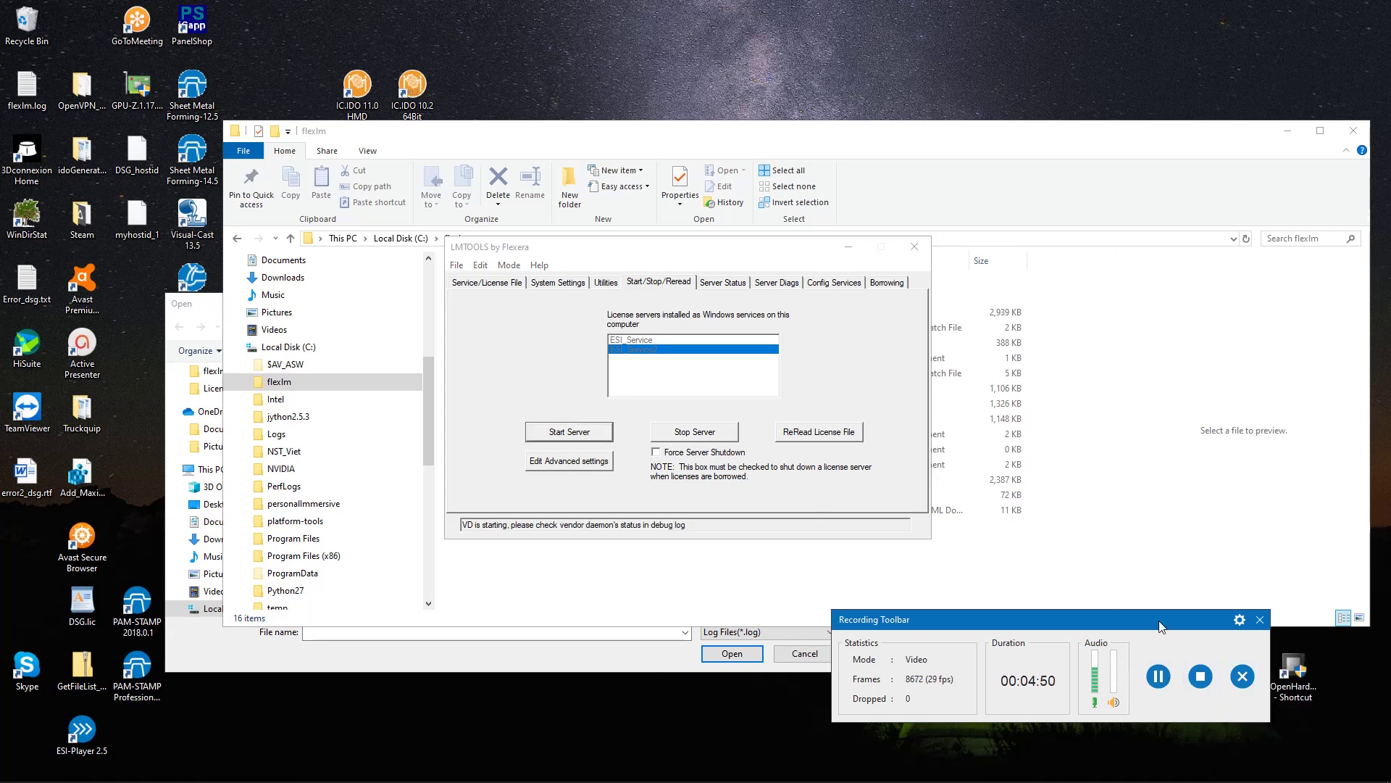
Step: Reread the license file for the ESI_Service2 license server
{"action": "left_click", "coordinate": [830, 438]}
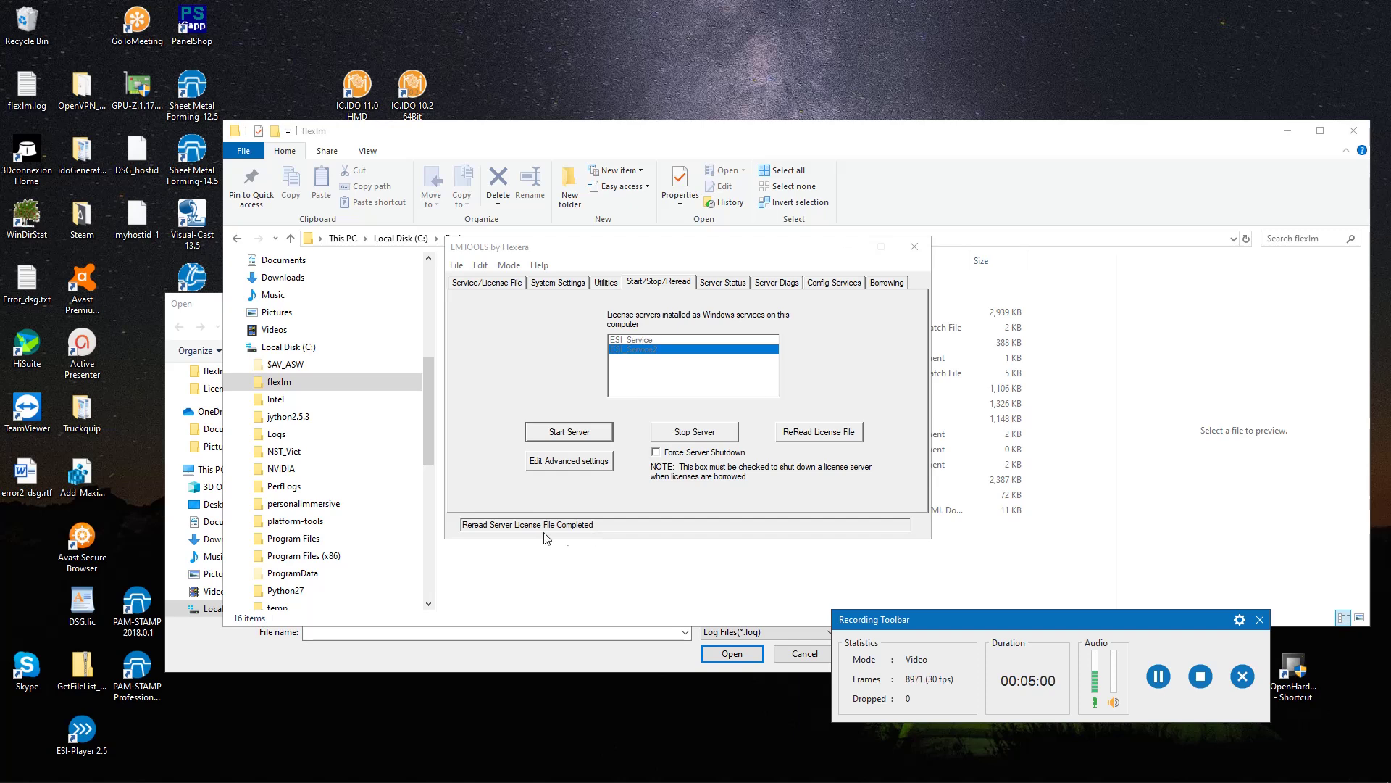
{"action": "left_click", "coordinate": [631, 523]}
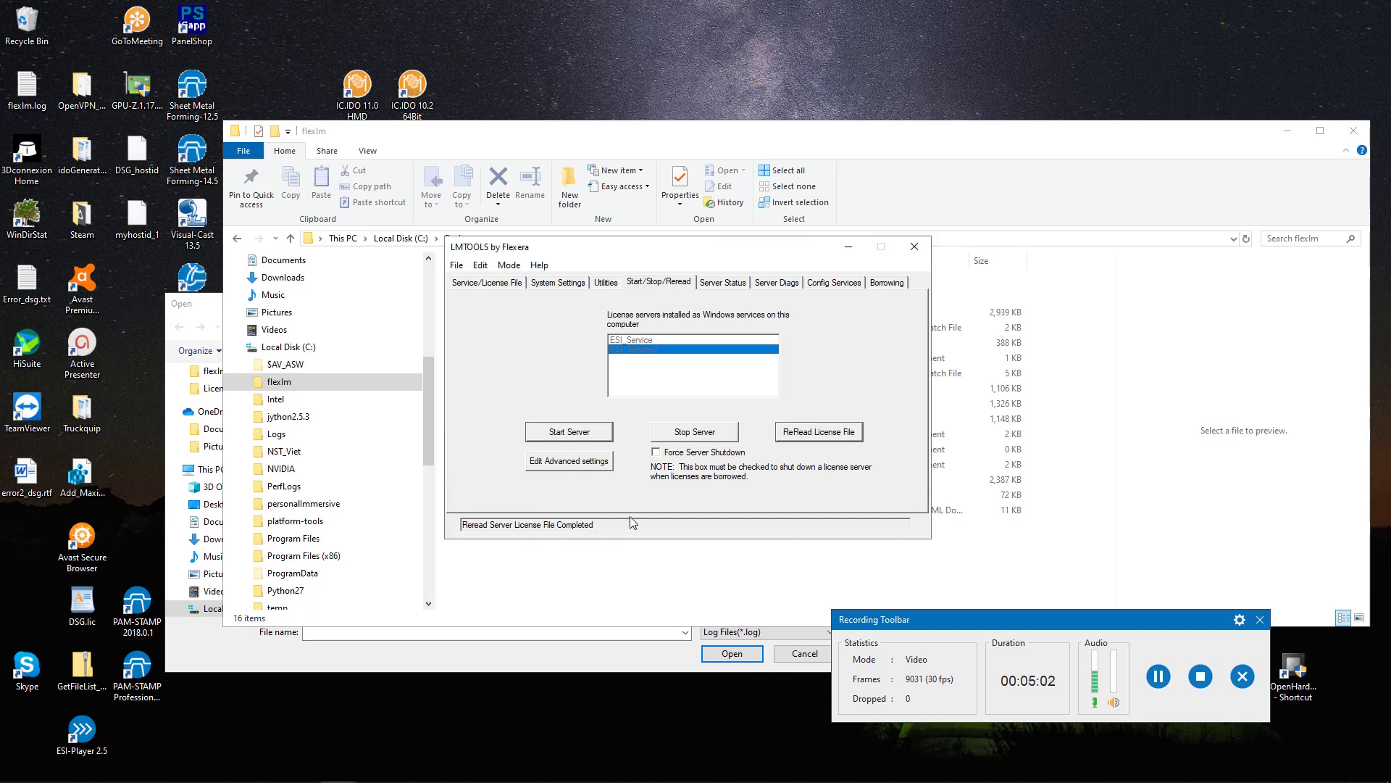